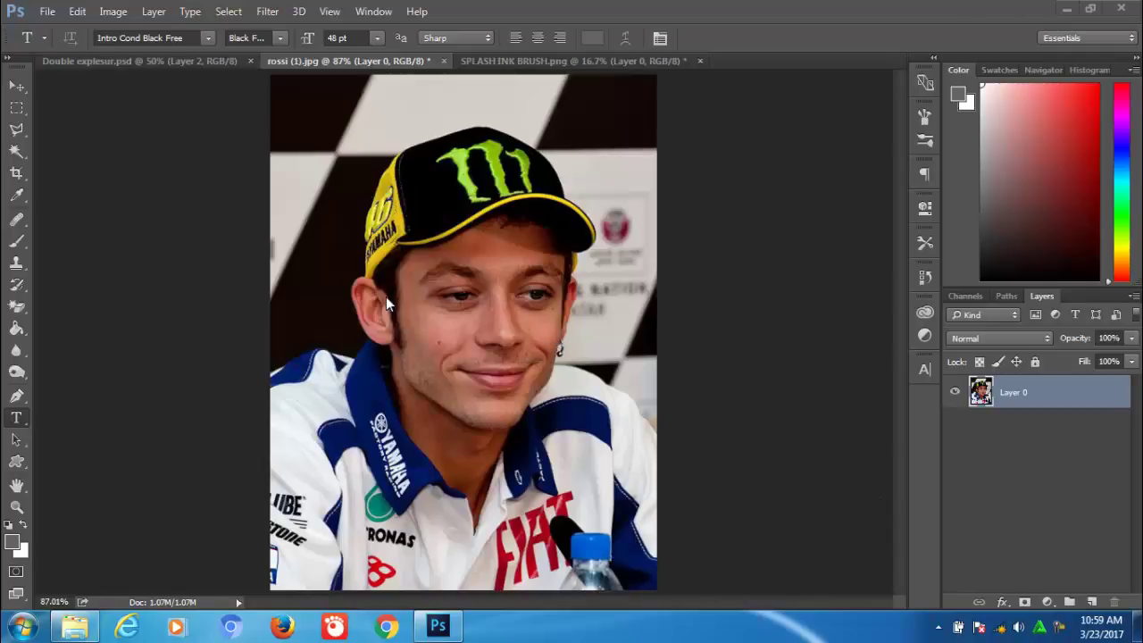
Create a new white 2000 × 1080 px document at 200 pixels/inch
click(566, 61)
click(384, 60)
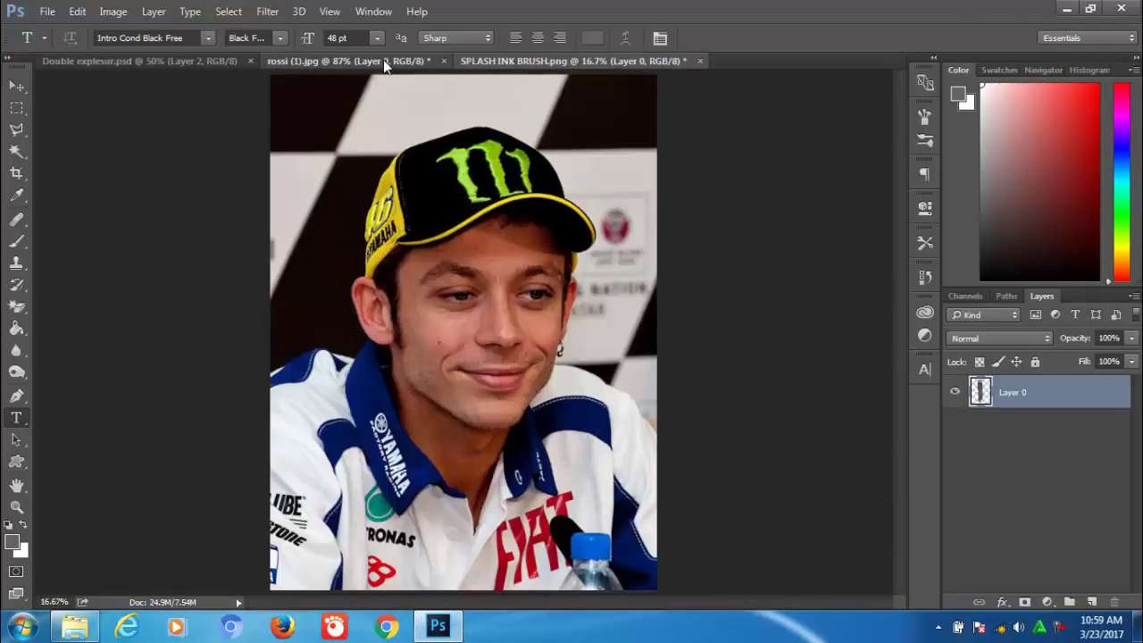
click(54, 13)
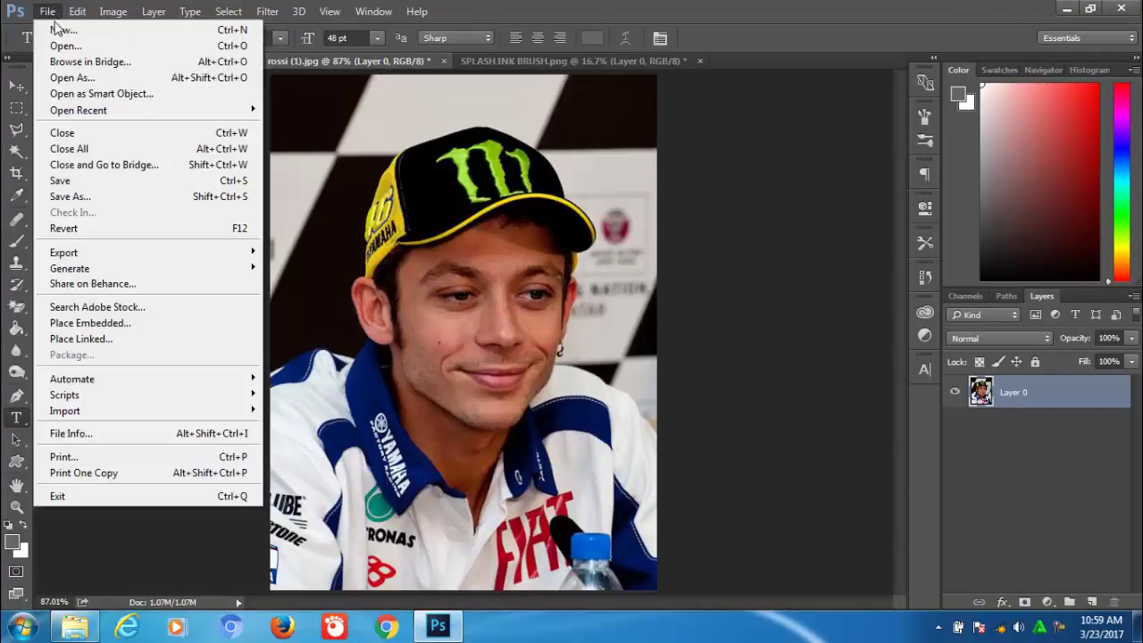
click(53, 31)
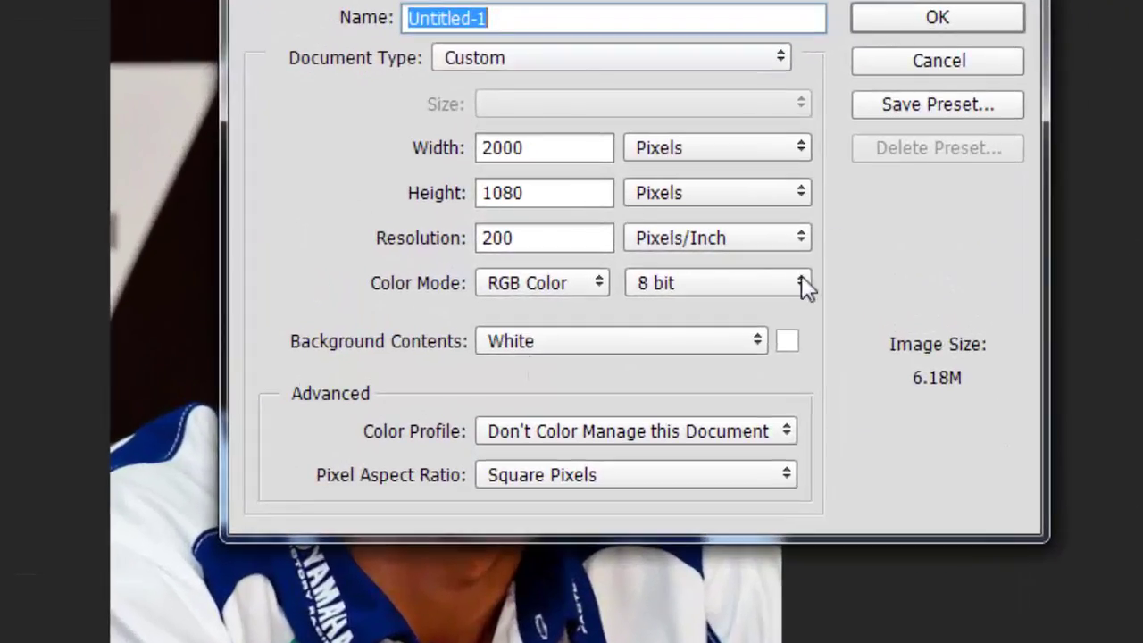
click(889, 20)
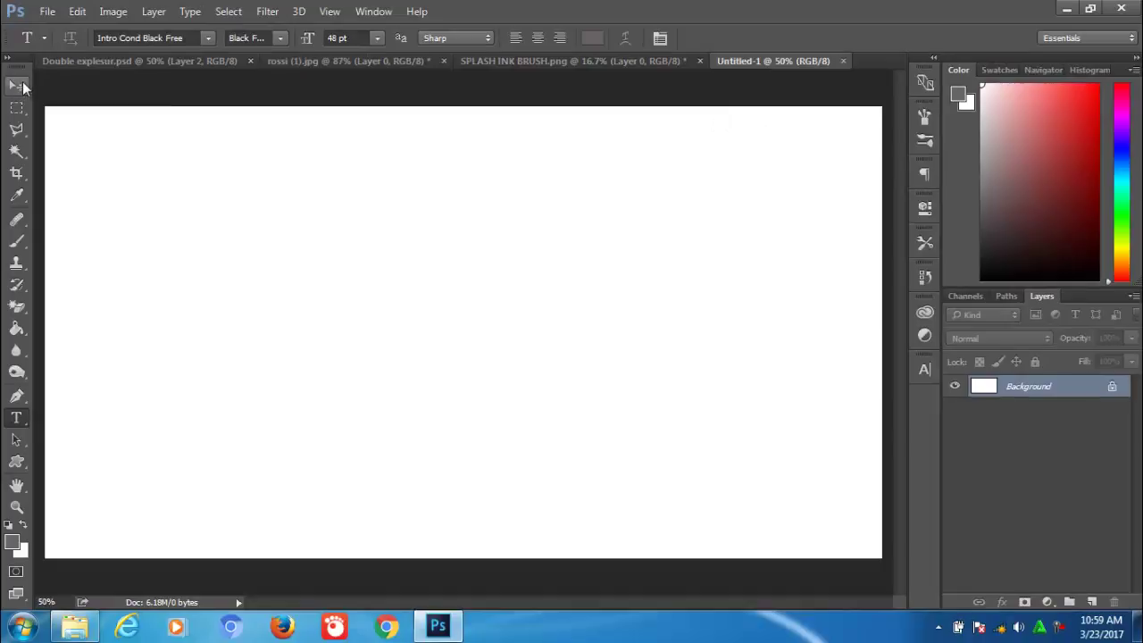
click(21, 86)
Drag the SPLASH INK BRUSH stroke into Untitled-1 and fit the page in view
click(556, 62)
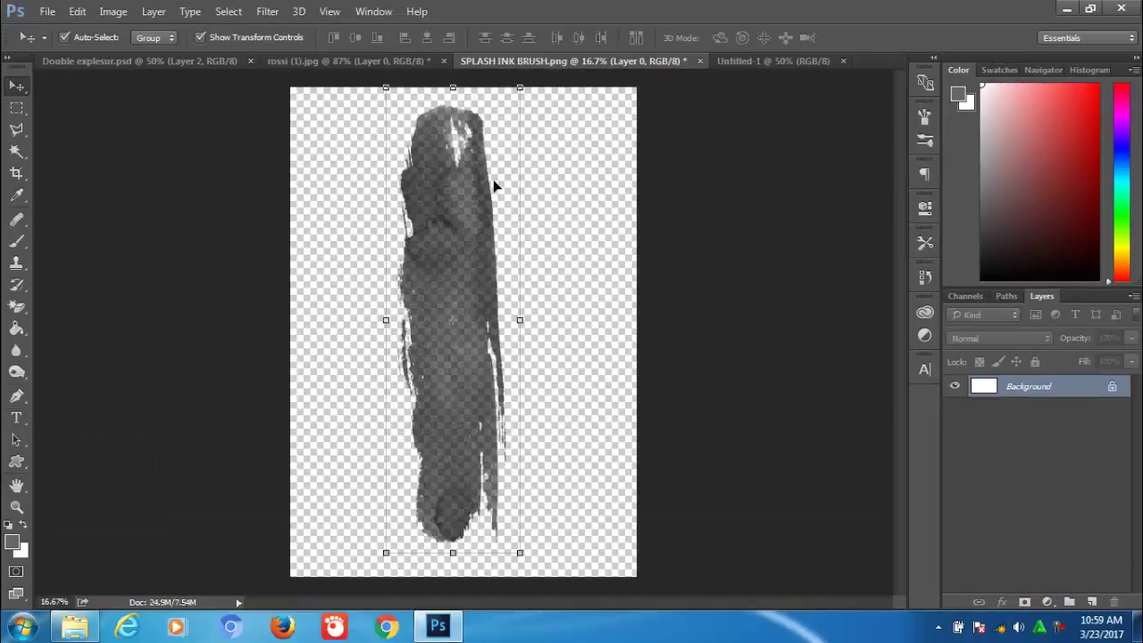
mouse_move(495, 186)
mouse_down()
mouse_move(506, 231)
mouse_move(304, 310)
mouse_up()
key(ctrl+0)
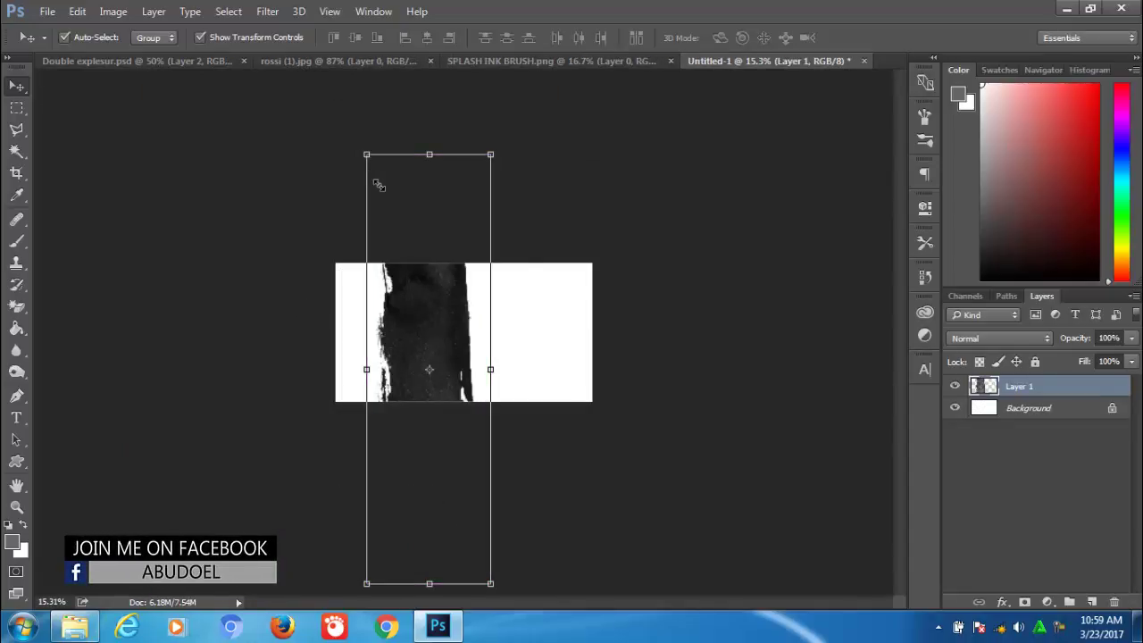
Scale the stroke to about 21%, move it left, tilt it about 19° and widen it slightly
key(ctrl+t)
drag(378, 191, 434, 316)
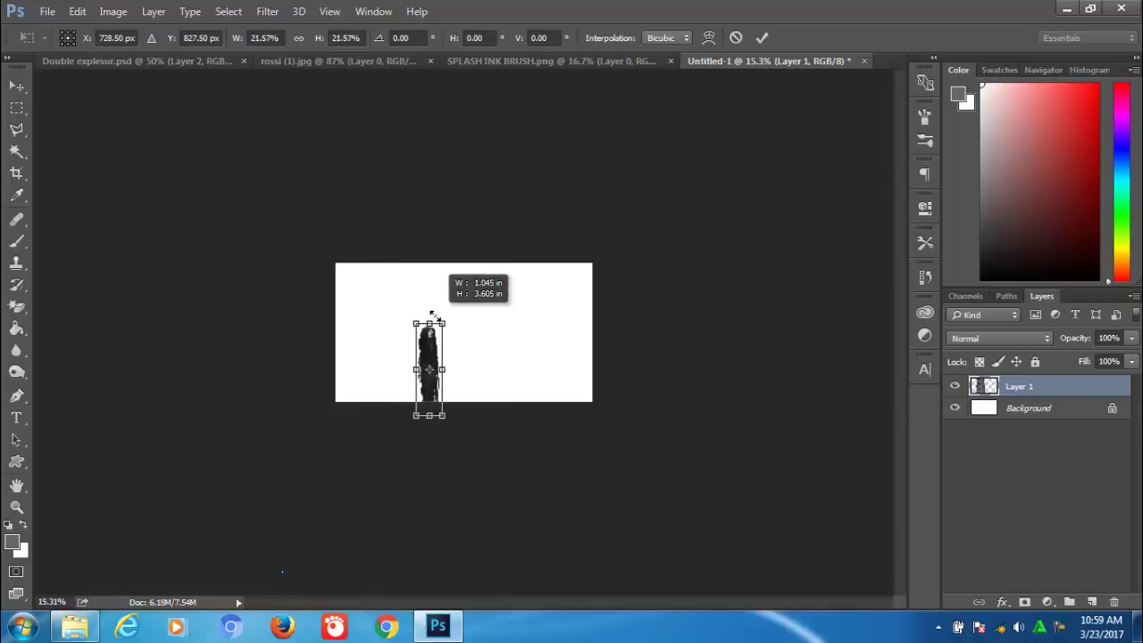
drag(433, 348, 420, 319)
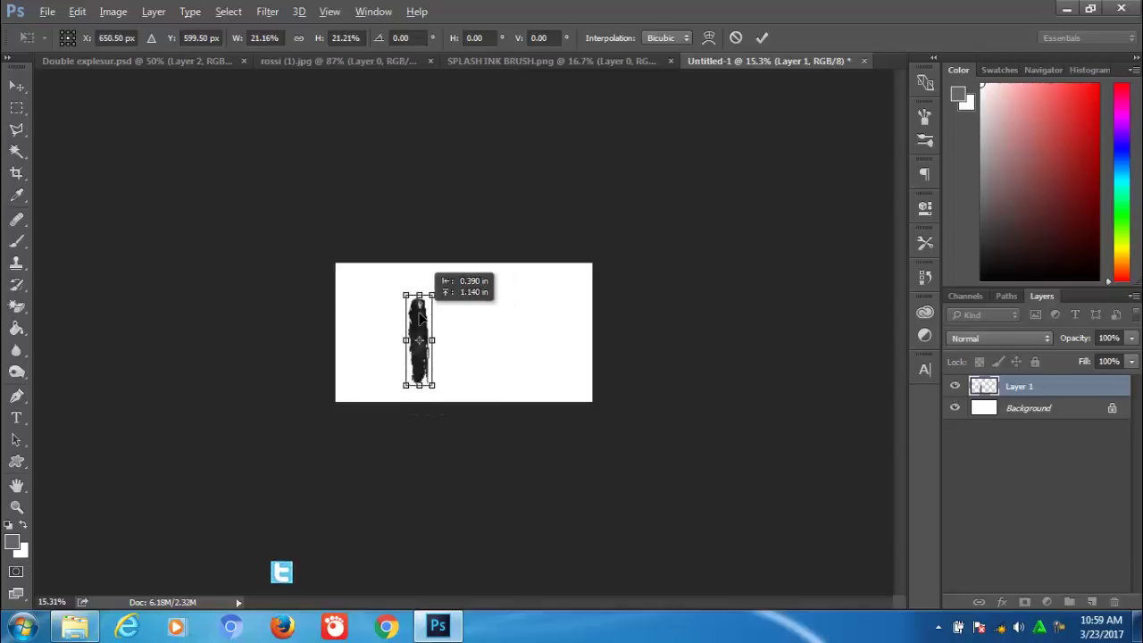
scroll(419, 318, up, 5)
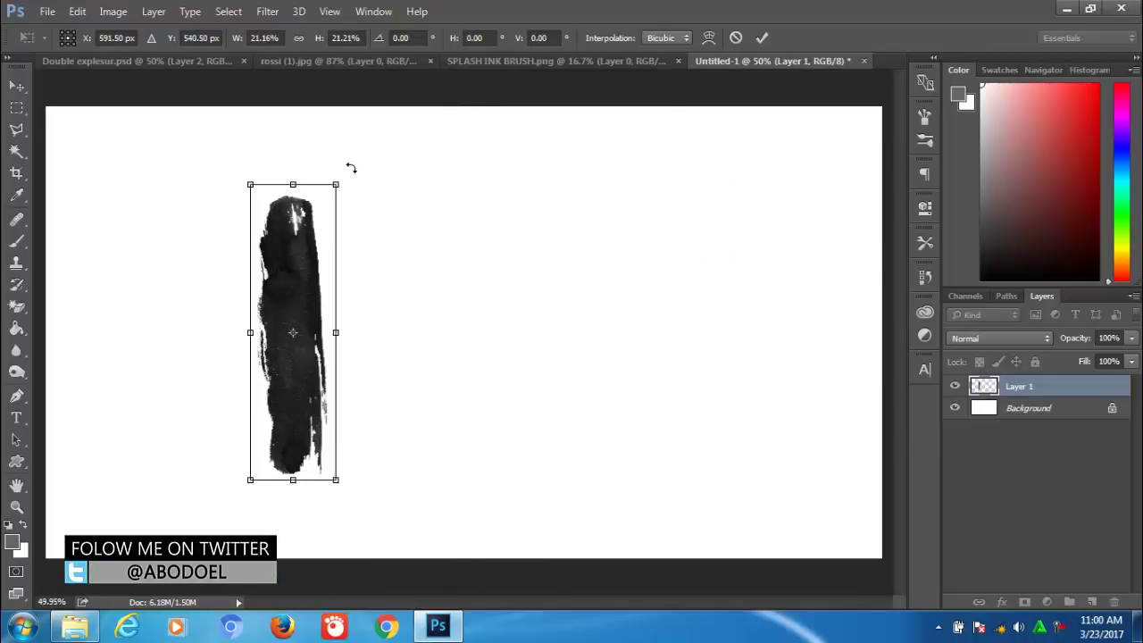
drag(351, 168, 397, 201)
drag(316, 293, 251, 293)
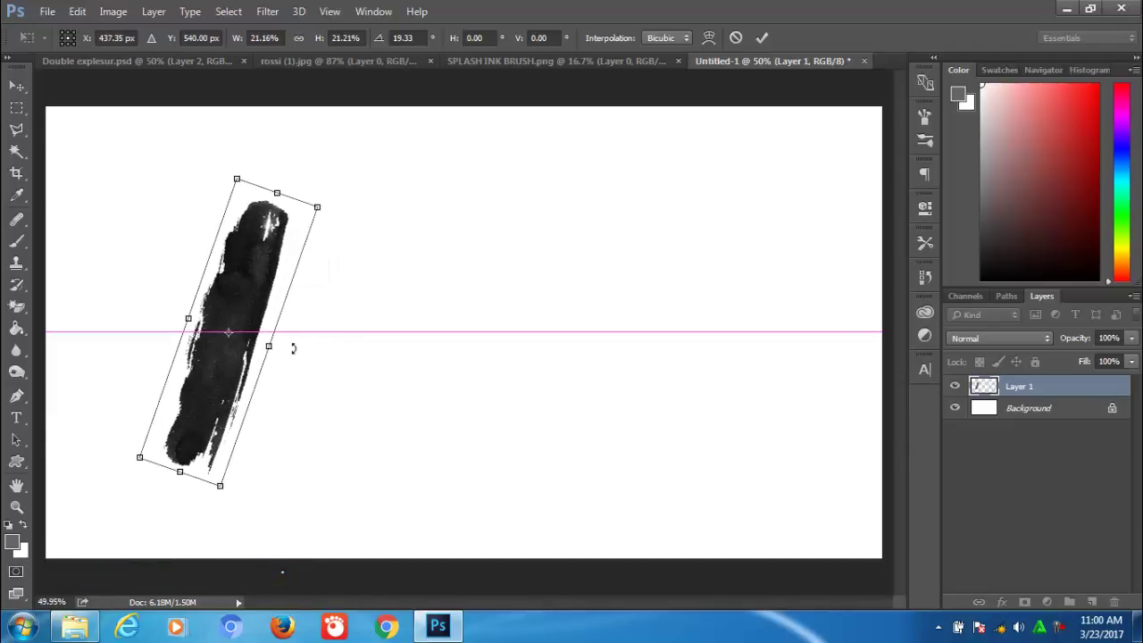
drag(269, 345, 321, 328)
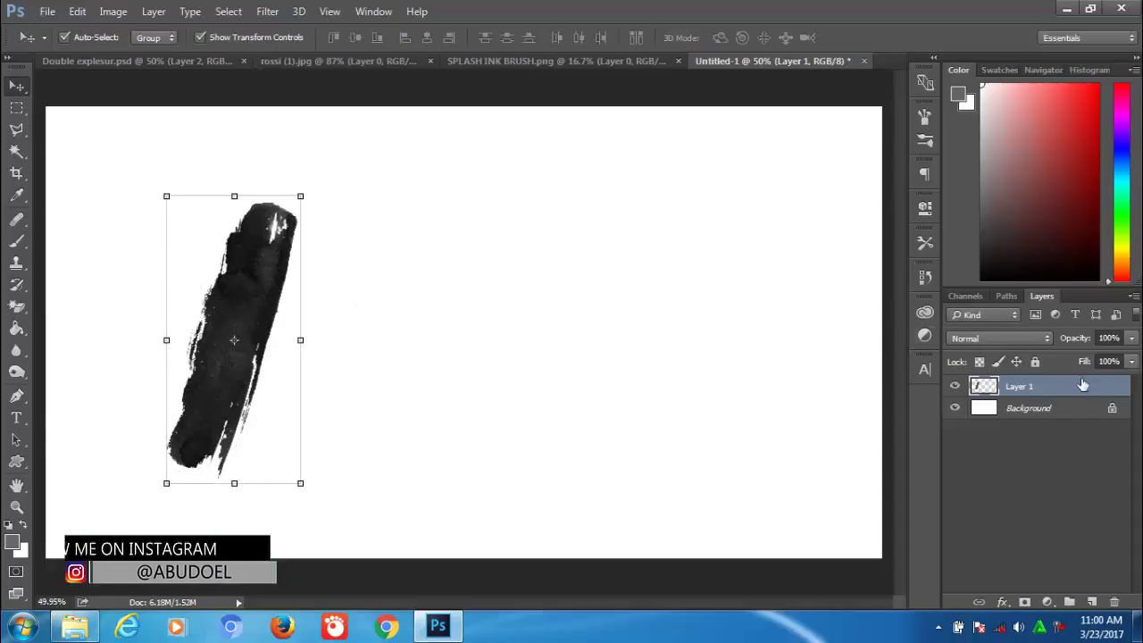
Duplicate the stroke and convert both stroke layers into one smart object
key(ctrl+j)
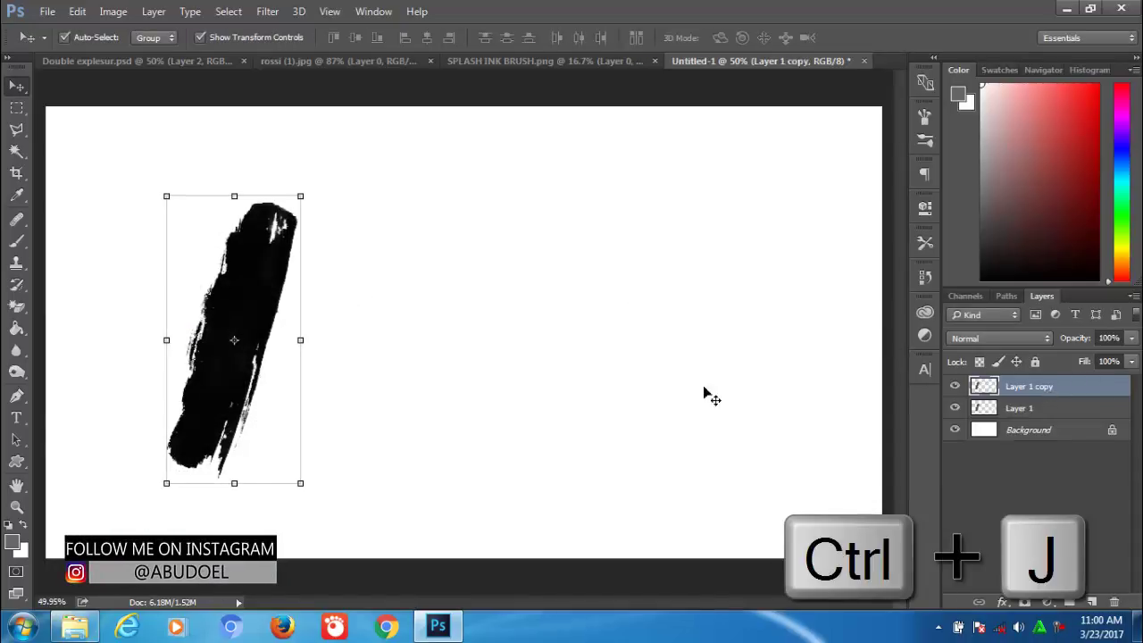
mouse_move(242, 318)
mouse_down()
mouse_move(259, 318)
mouse_move(237, 318)
mouse_up()
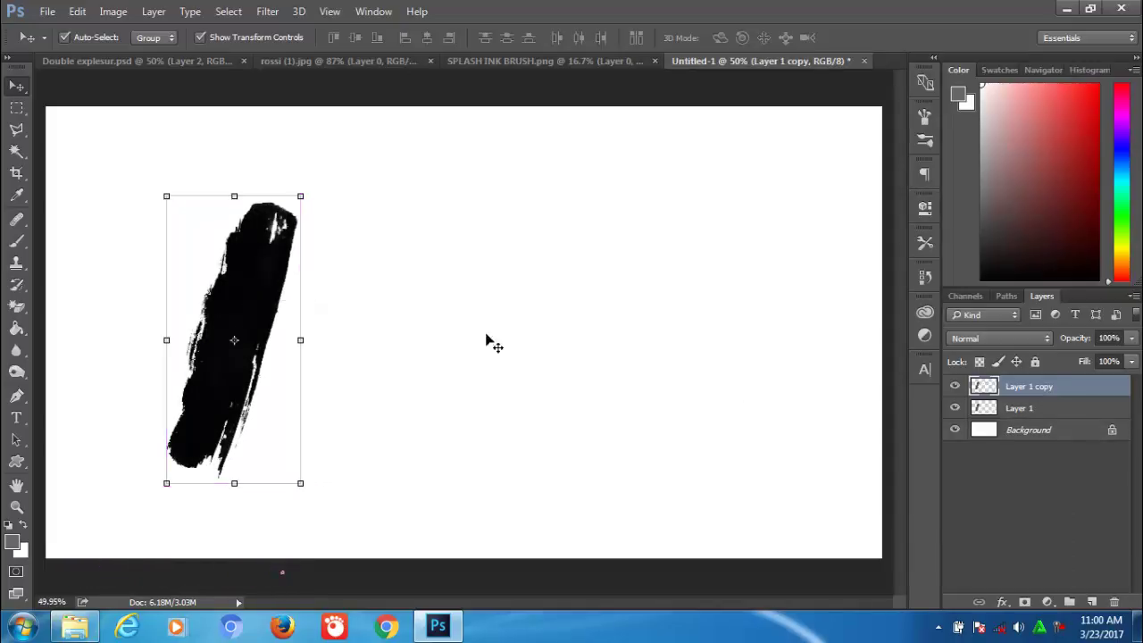
shift+click(1013, 408)
right_click(1014, 408)
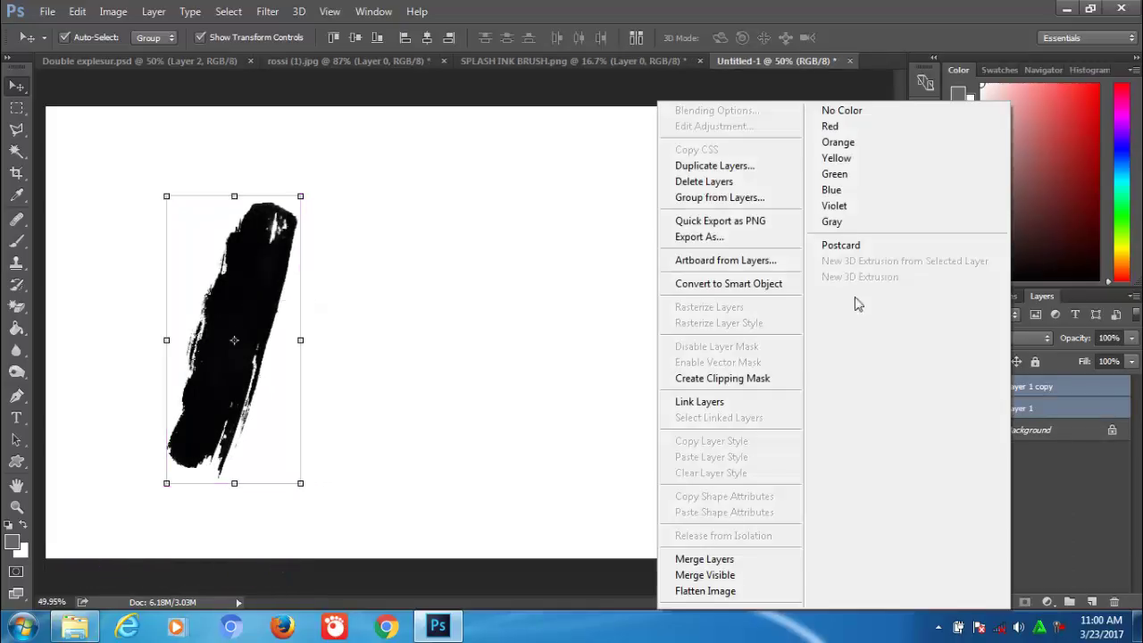
click(729, 285)
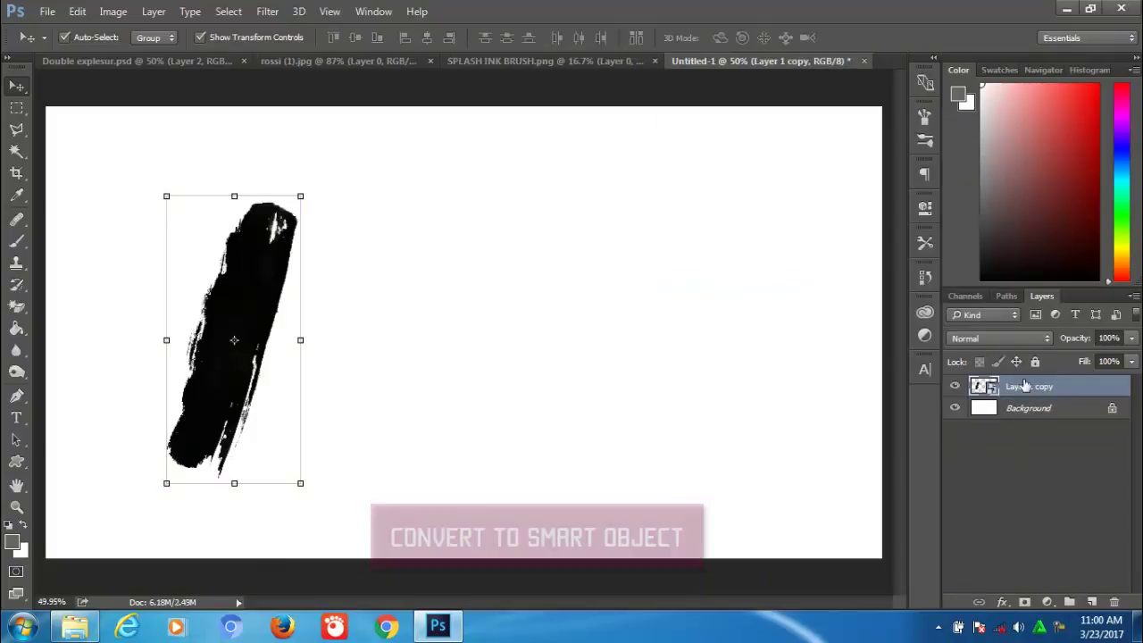
Add a copy offset right, flipped vertically, rotated about -140° and widened
key(ctrl+j)
drag(251, 319, 295, 320)
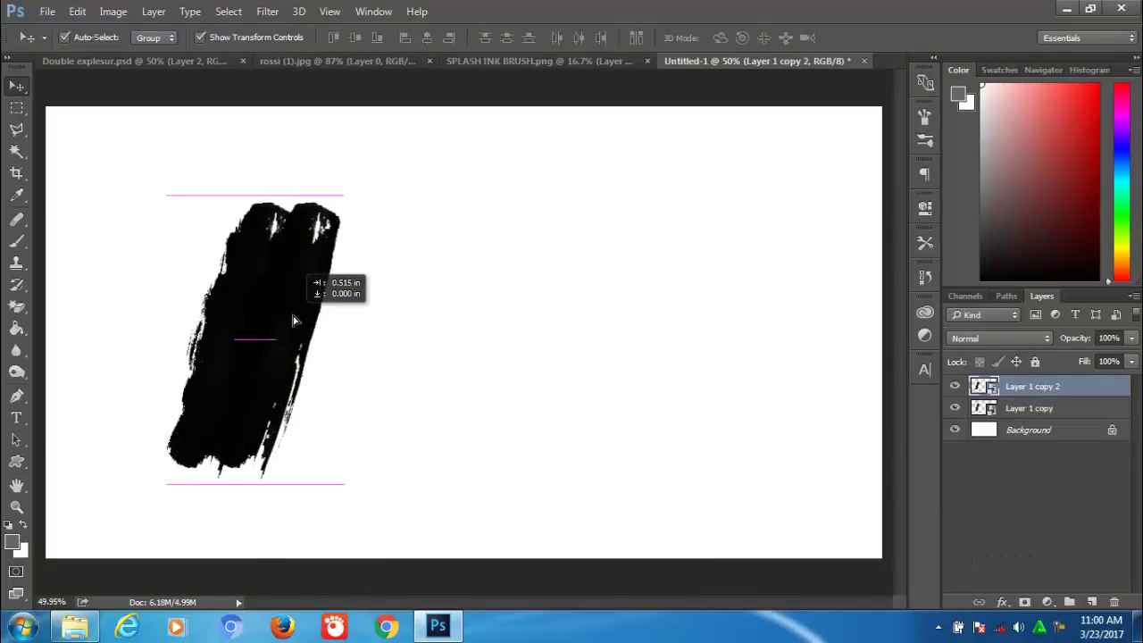
key(ctrl+t)
right_click(294, 316)
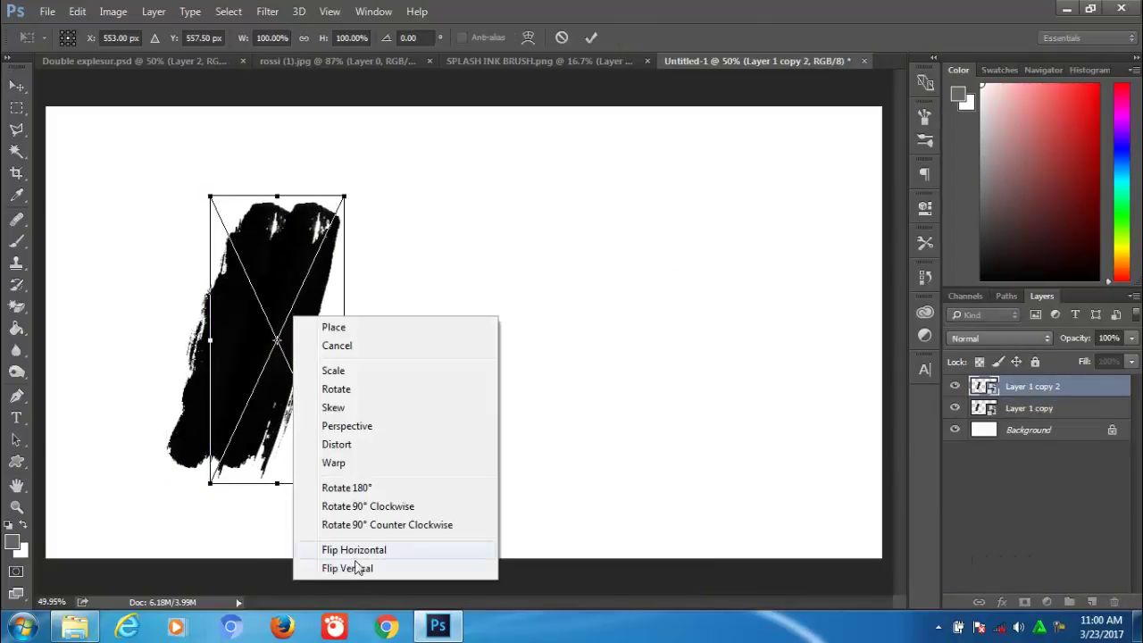
click(351, 569)
drag(351, 490, 245, 489)
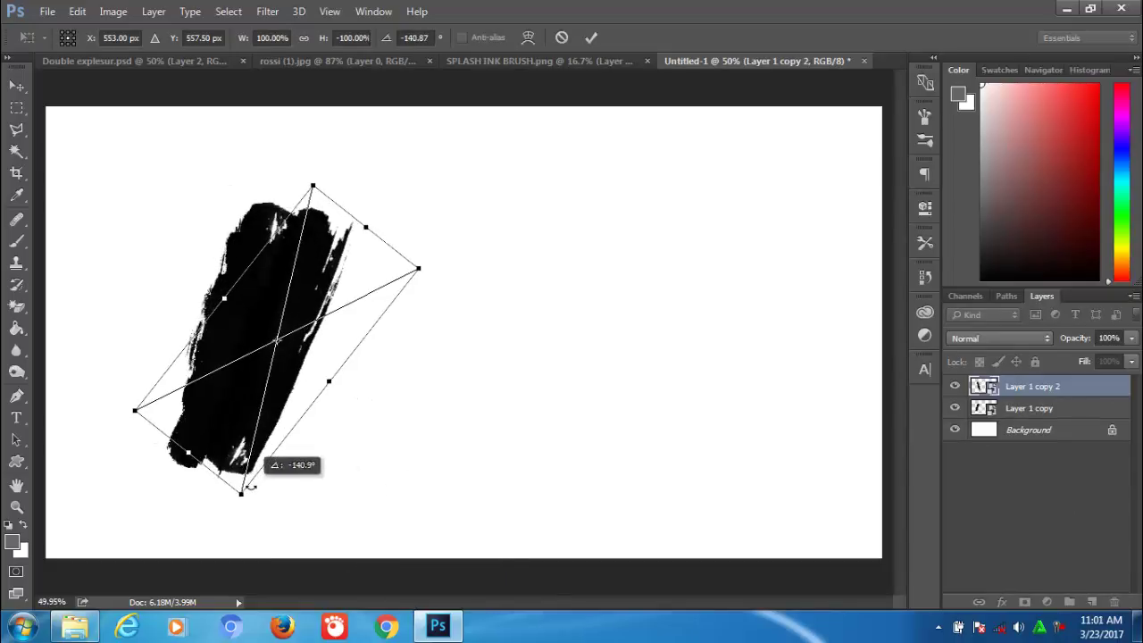
mouse_move(284, 385)
mouse_down()
mouse_move(306, 370)
mouse_move(365, 373)
mouse_up()
click(591, 38)
Merge Layer 1 and Layer 1 copy into a single stroke layer
shift+click(1031, 408)
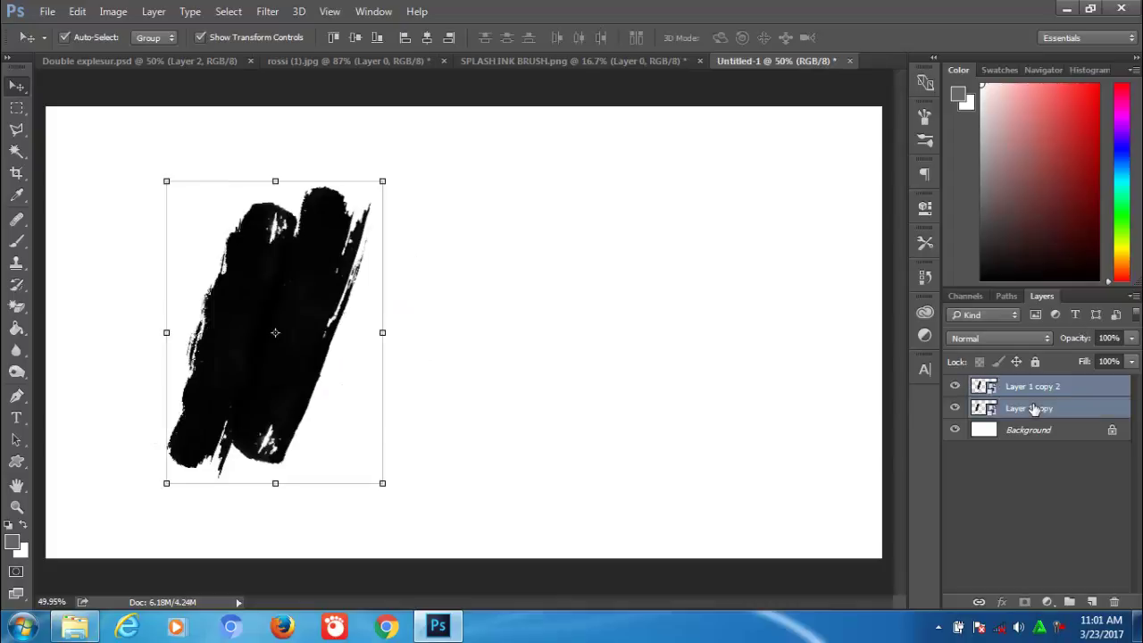
right_click(1036, 408)
click(775, 243)
Add a stroke copy on the right, flipped vertically, rotated and shifted slightly right
key(ctrl+j)
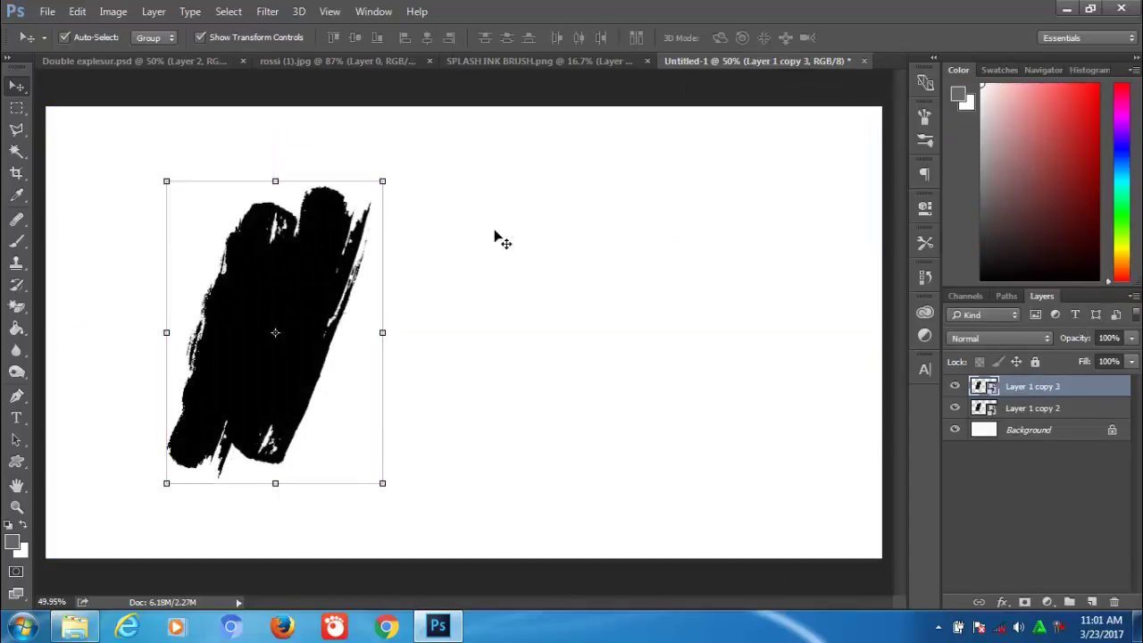
drag(259, 313, 348, 315)
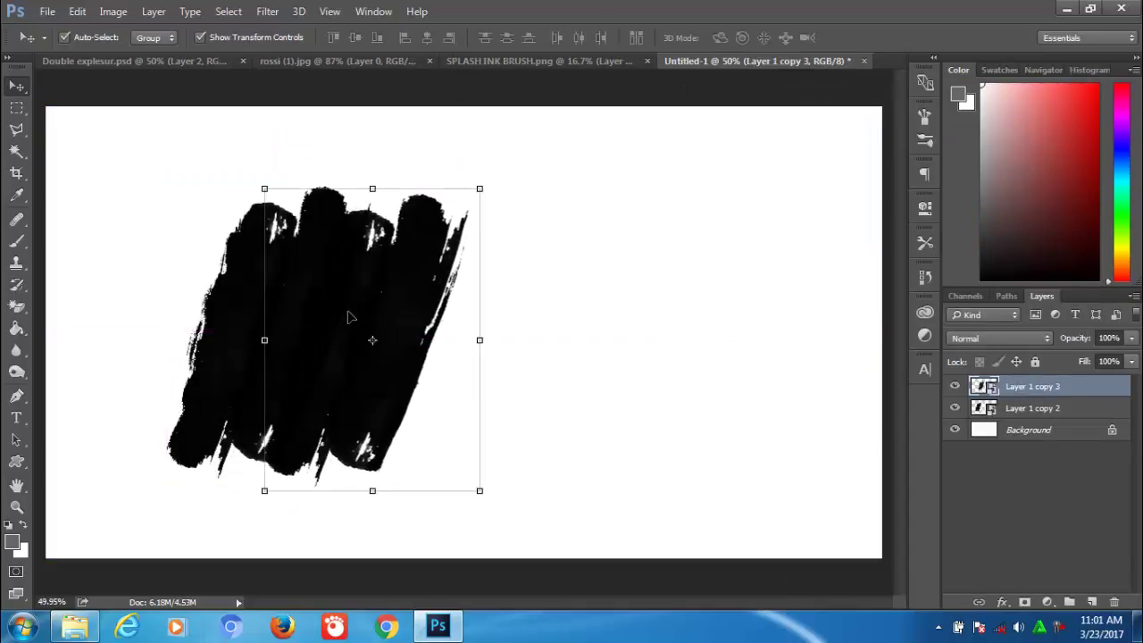
right_click(349, 312)
click(408, 324)
key(ctrl+t)
right_click(400, 279)
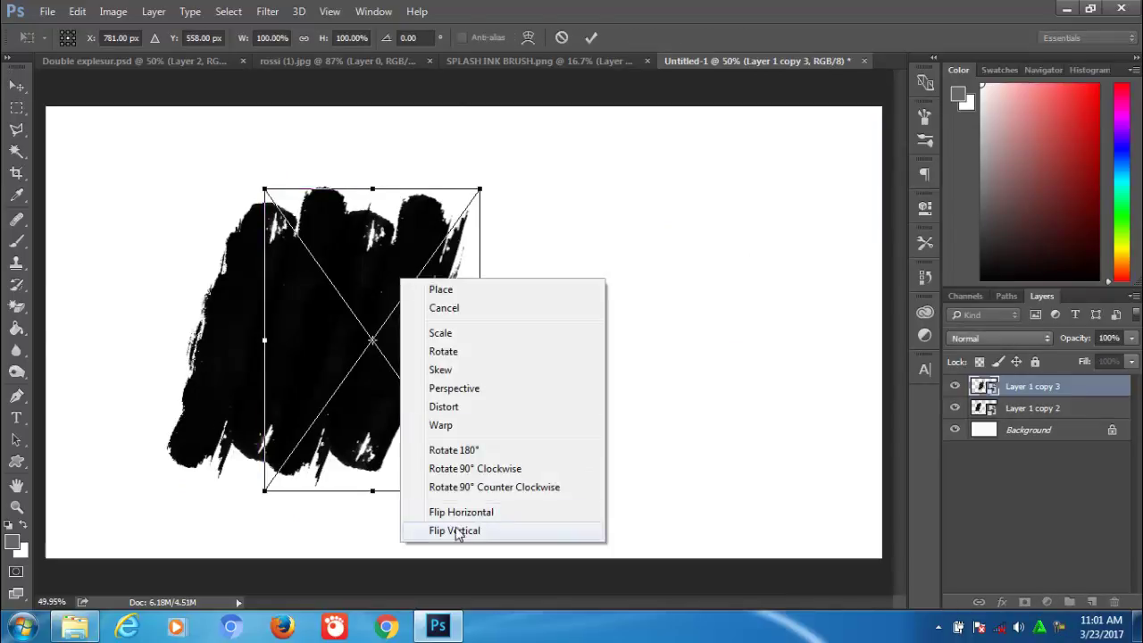
click(457, 527)
mouse_move(518, 175)
mouse_down()
mouse_move(558, 228)
mouse_move(543, 257)
mouse_up()
mouse_move(387, 294)
mouse_down()
mouse_move(424, 295)
mouse_move(416, 284)
mouse_up()
key(Return)
Add another stroke copy on the left, rotated about 149°
key(ctrl+j)
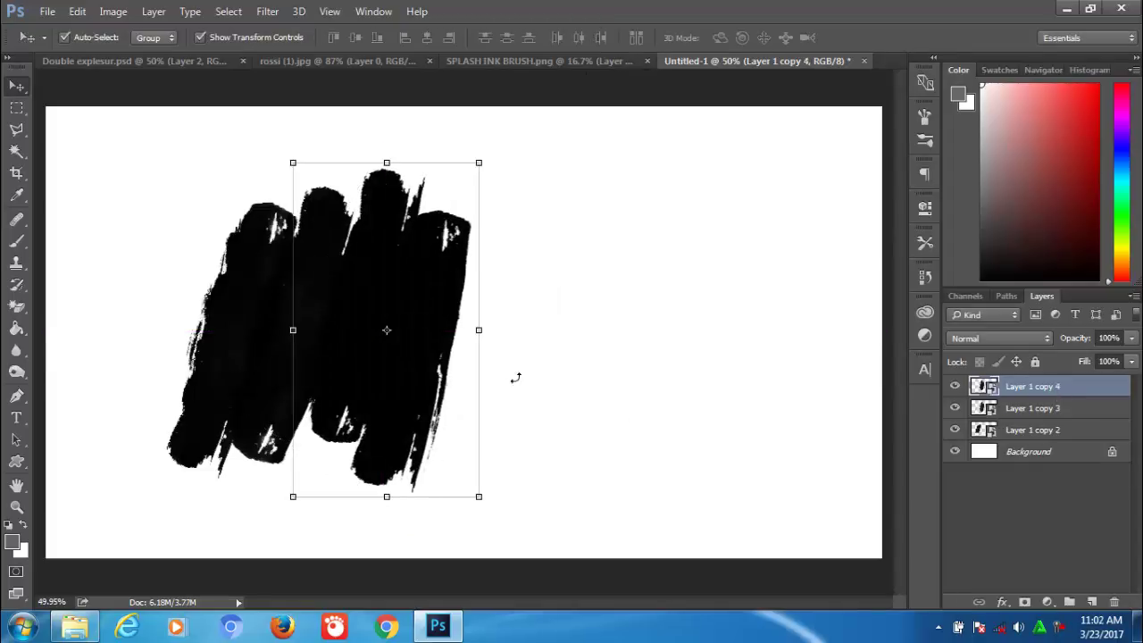
drag(342, 313, 155, 275)
key(ctrl+t)
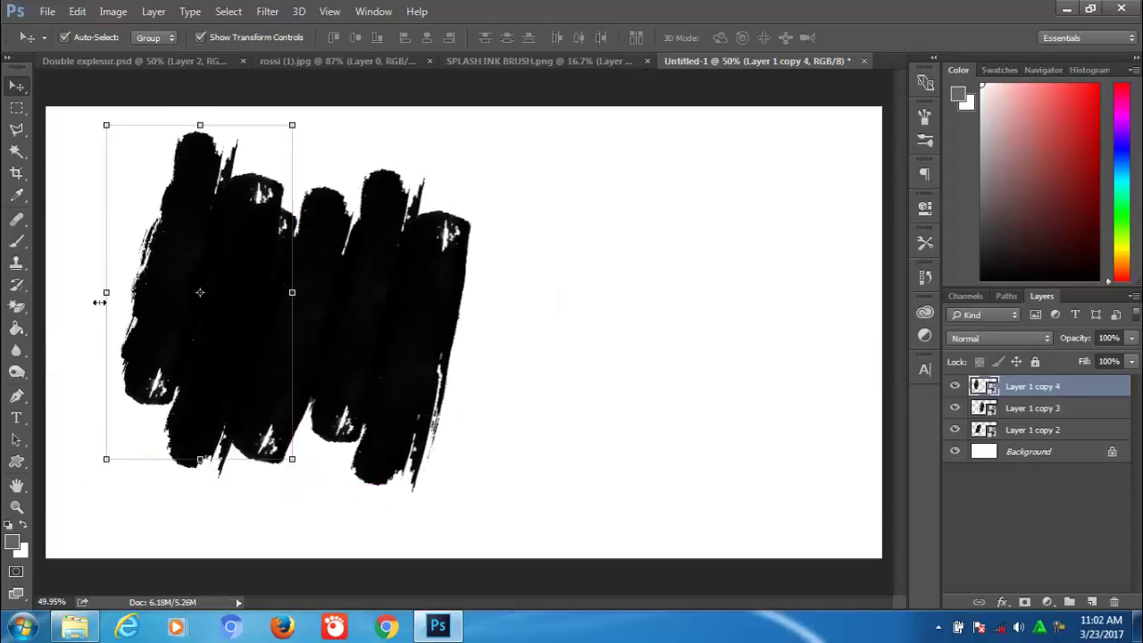
drag(71, 295, 290, 266)
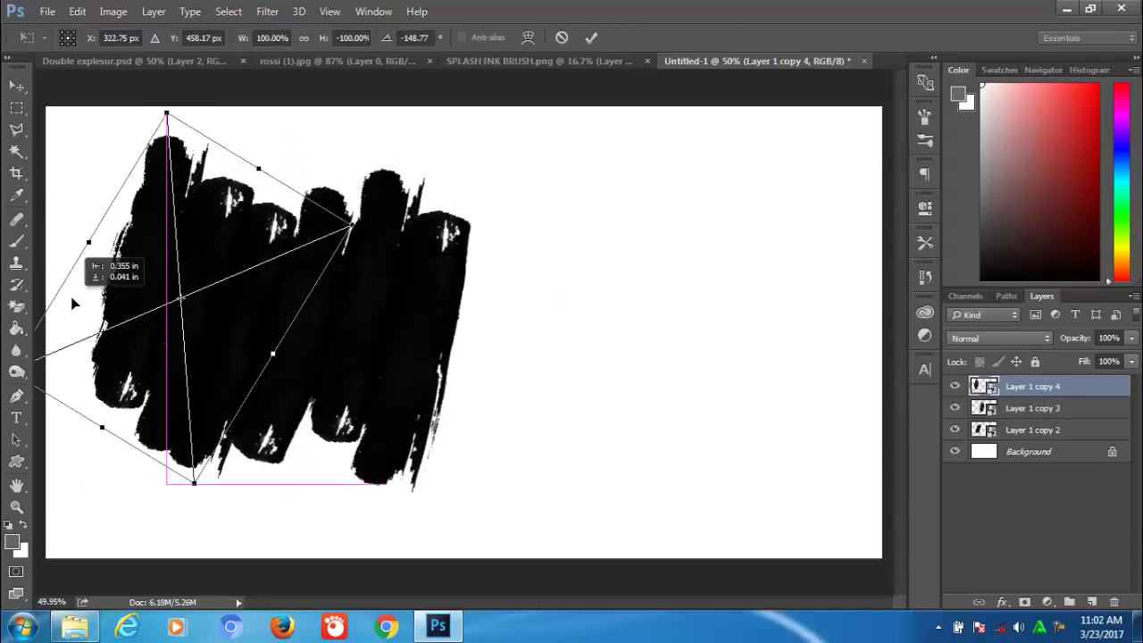
click(590, 40)
Stretch Layer 1 copy 2 to about 141% height
click(1045, 432)
key(ctrl+t)
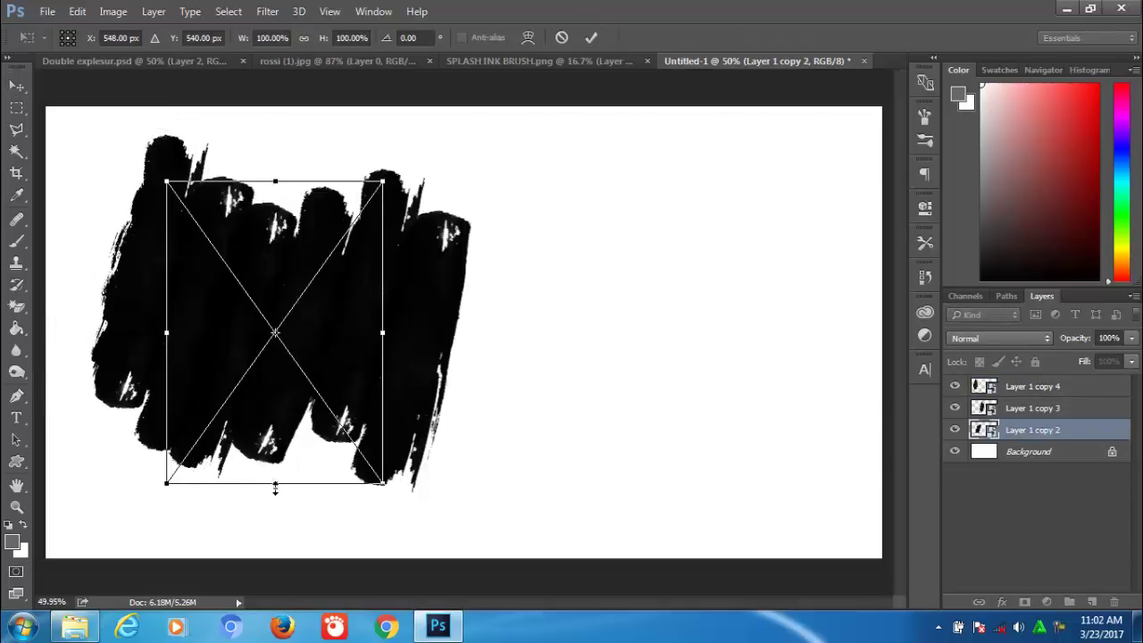
drag(275, 483, 275, 534)
drag(294, 181, 296, 105)
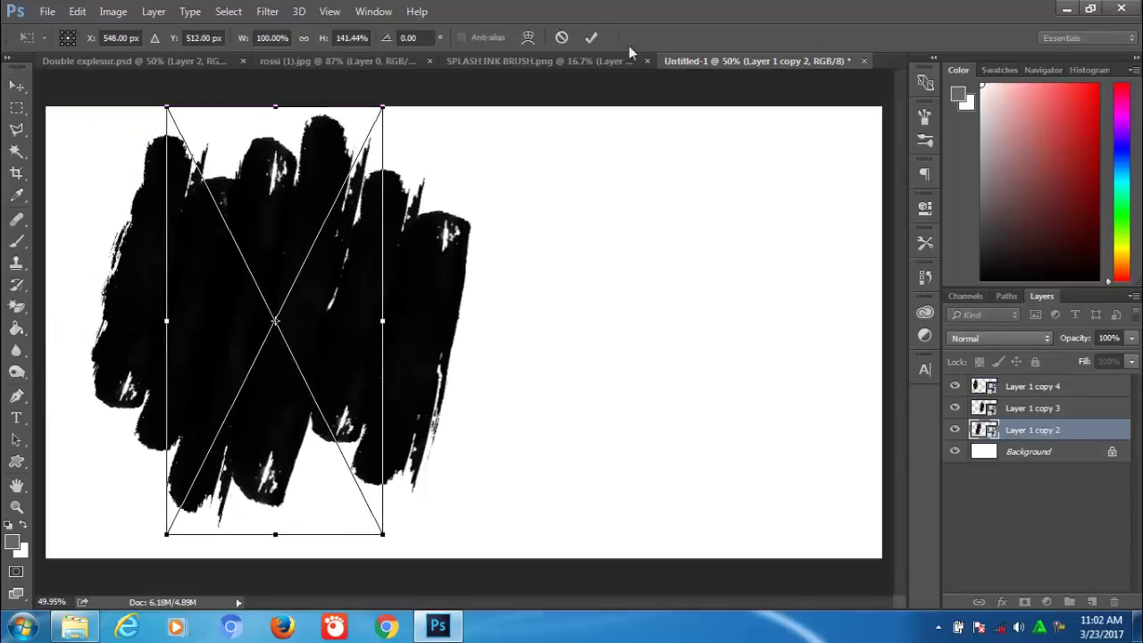
click(590, 38)
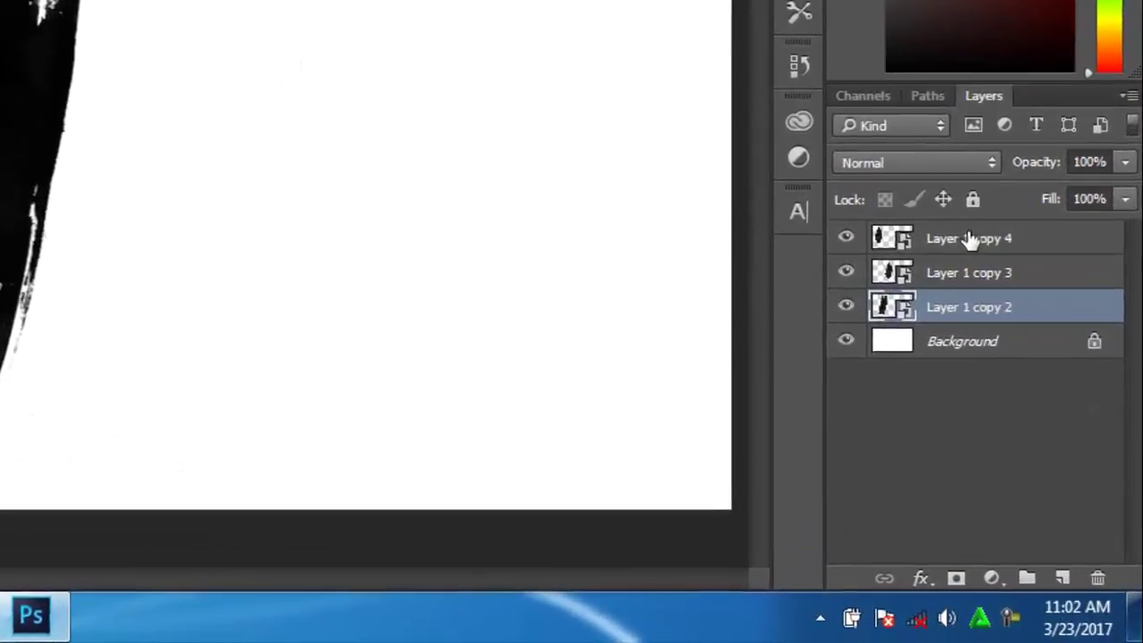
Convert all three stroke layers into one smart object and nudge it slightly down-right
shift+click(1016, 350)
right_click(953, 203)
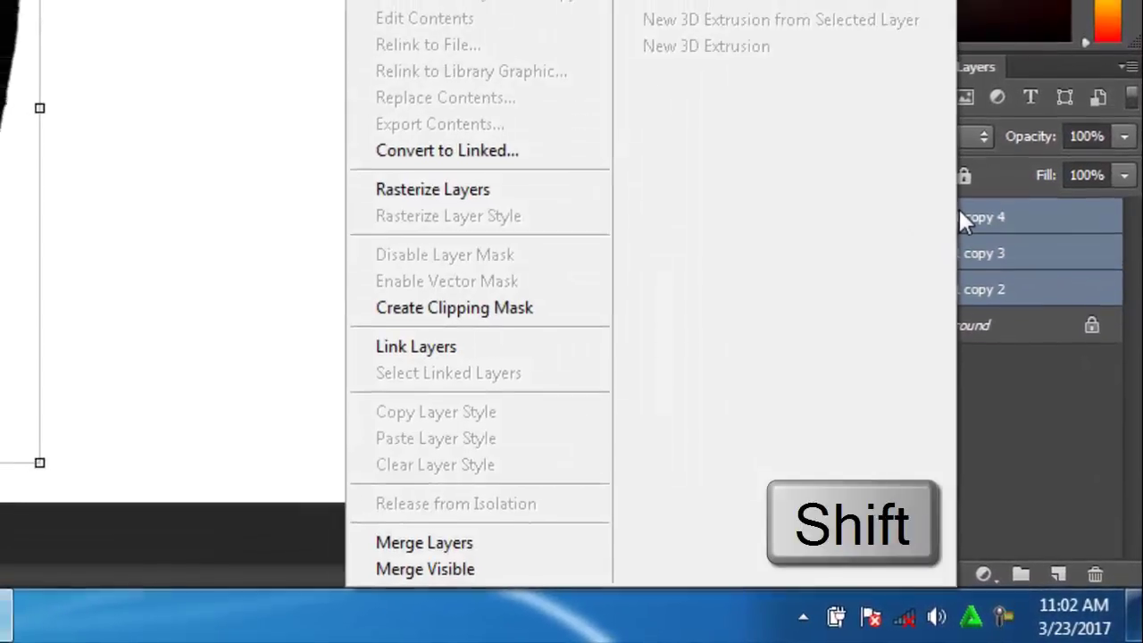
click(597, 38)
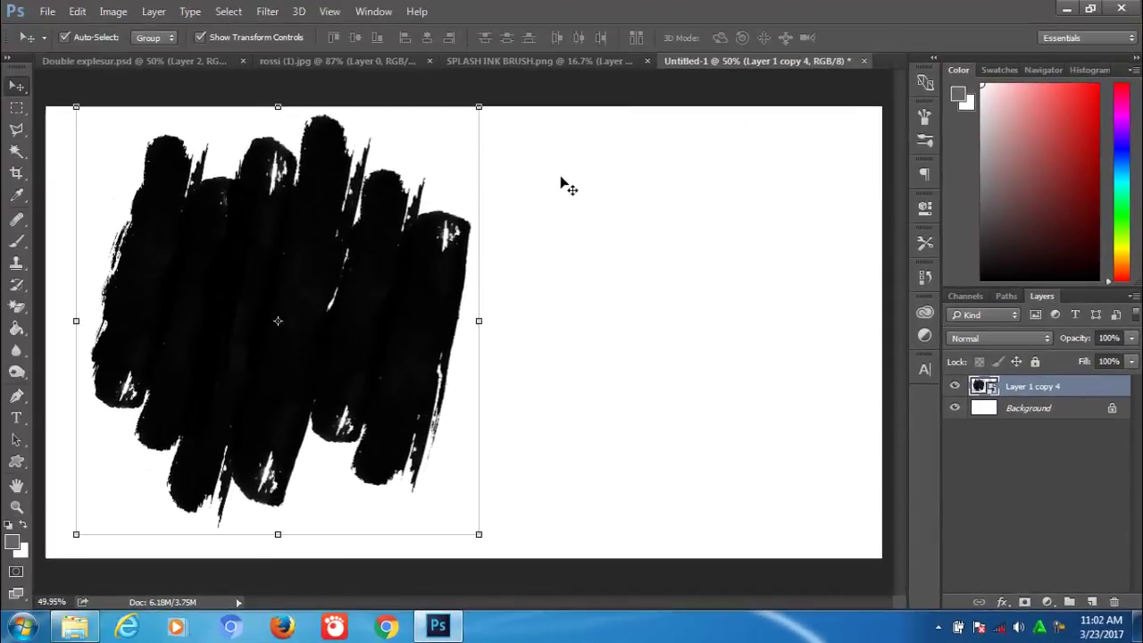
drag(384, 250, 380, 272)
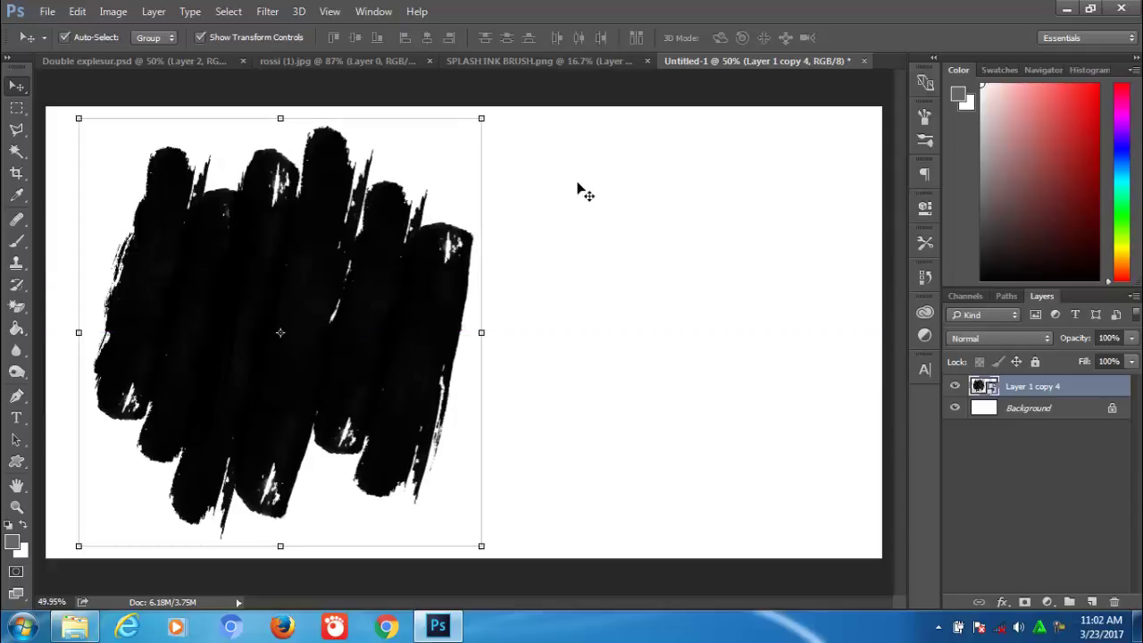
Drag the rossi (1).jpg portrait above the ink shape and scale it to about 153% × 135%
click(362, 61)
drag(486, 235, 236, 267)
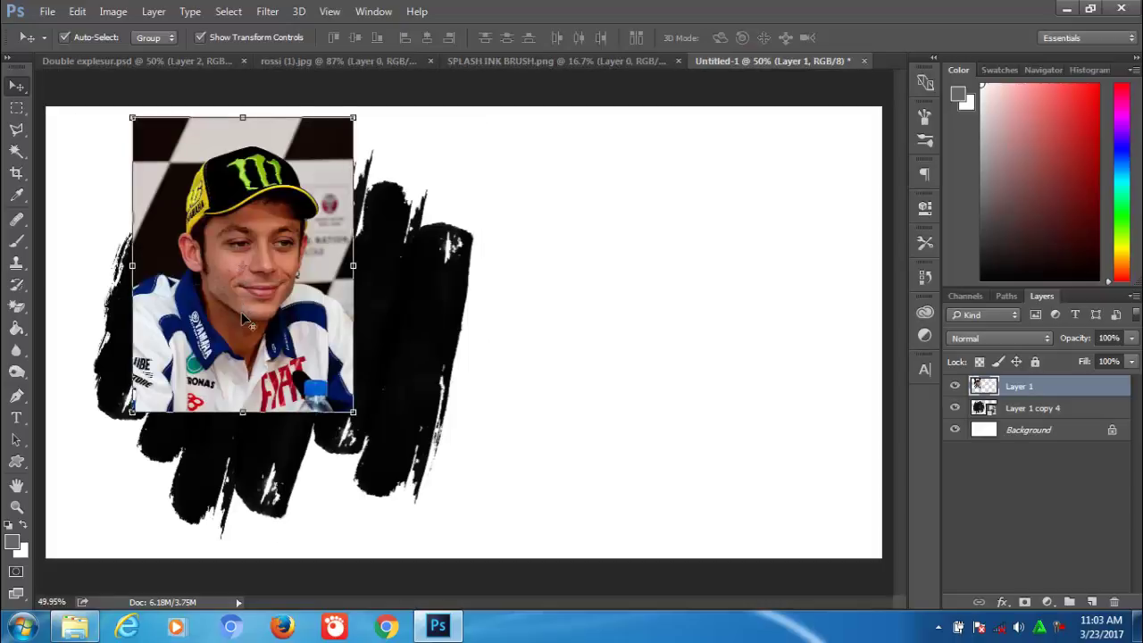
key(ctrl+t)
drag(263, 290, 274, 348)
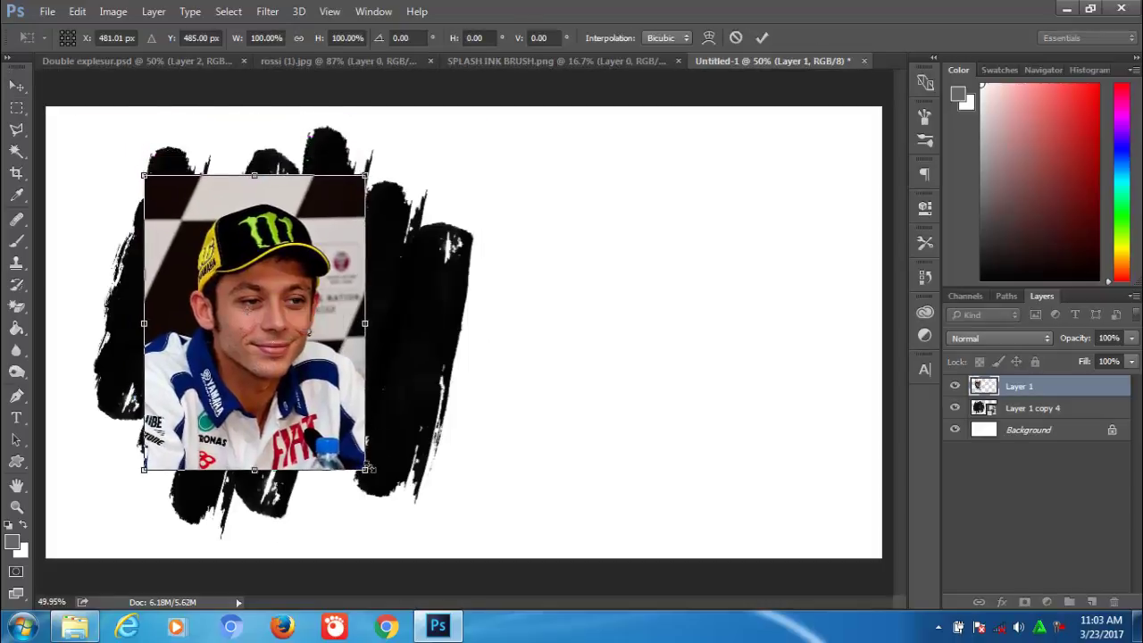
drag(366, 468, 410, 515)
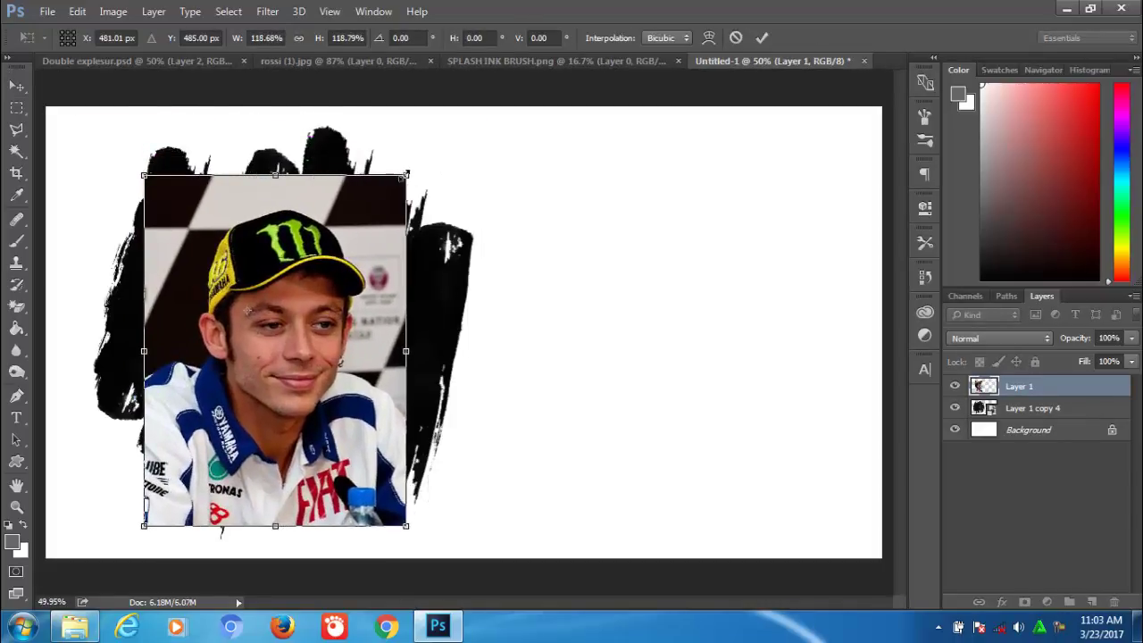
drag(406, 174, 451, 145)
drag(142, 336, 114, 336)
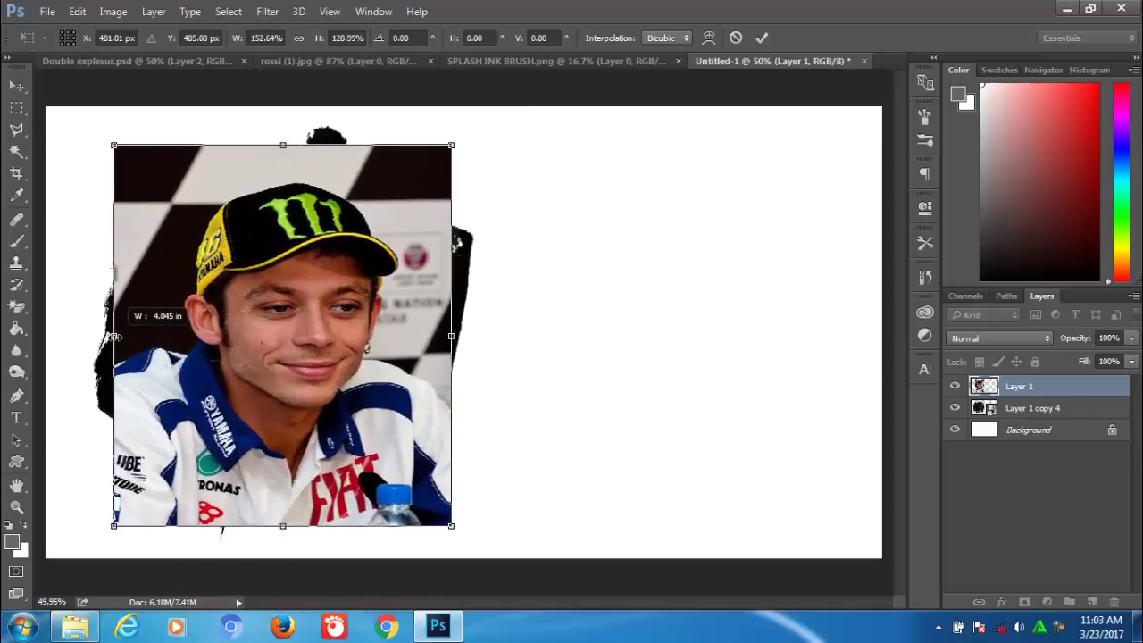
drag(284, 145, 283, 128)
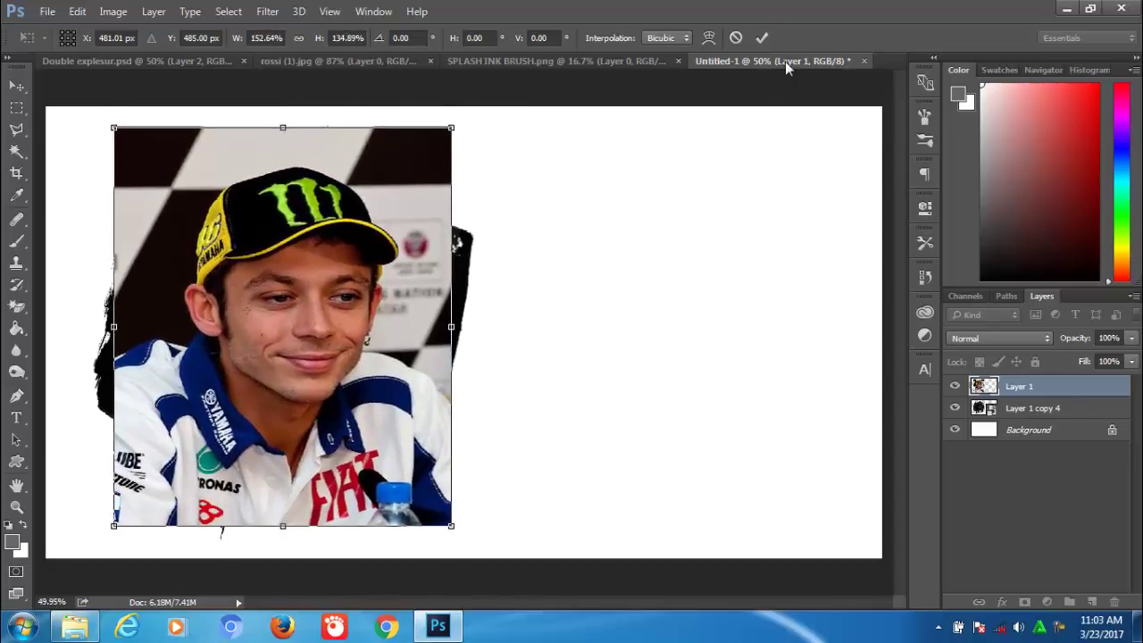
click(762, 38)
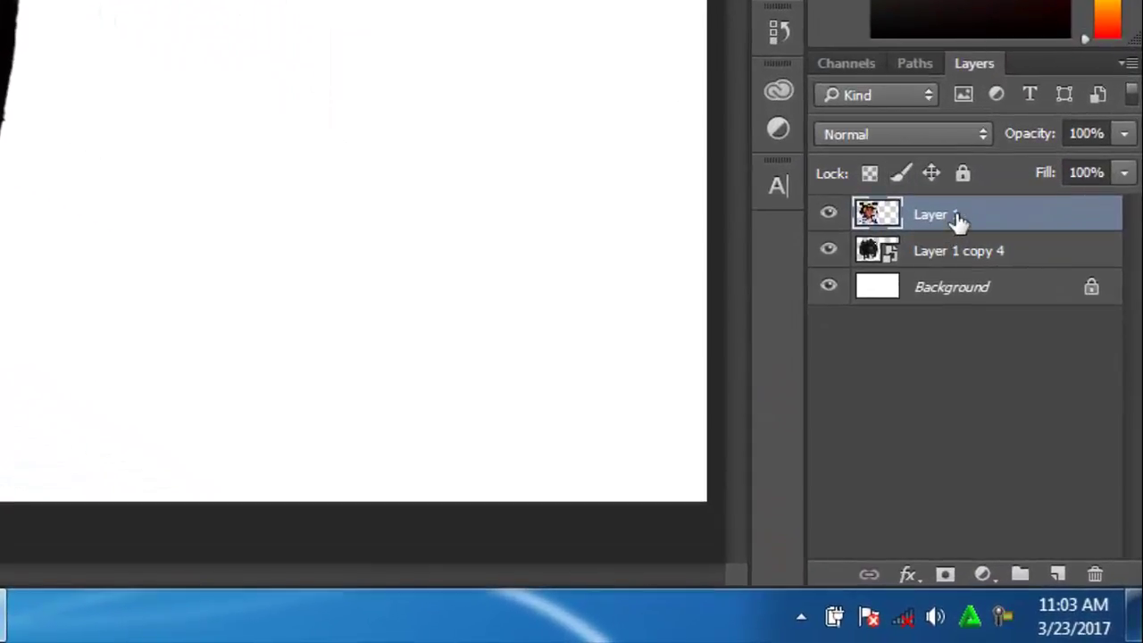
Clip the portrait layer to the ink shape, then shift and enlarge it inside the brush
right_click(954, 215)
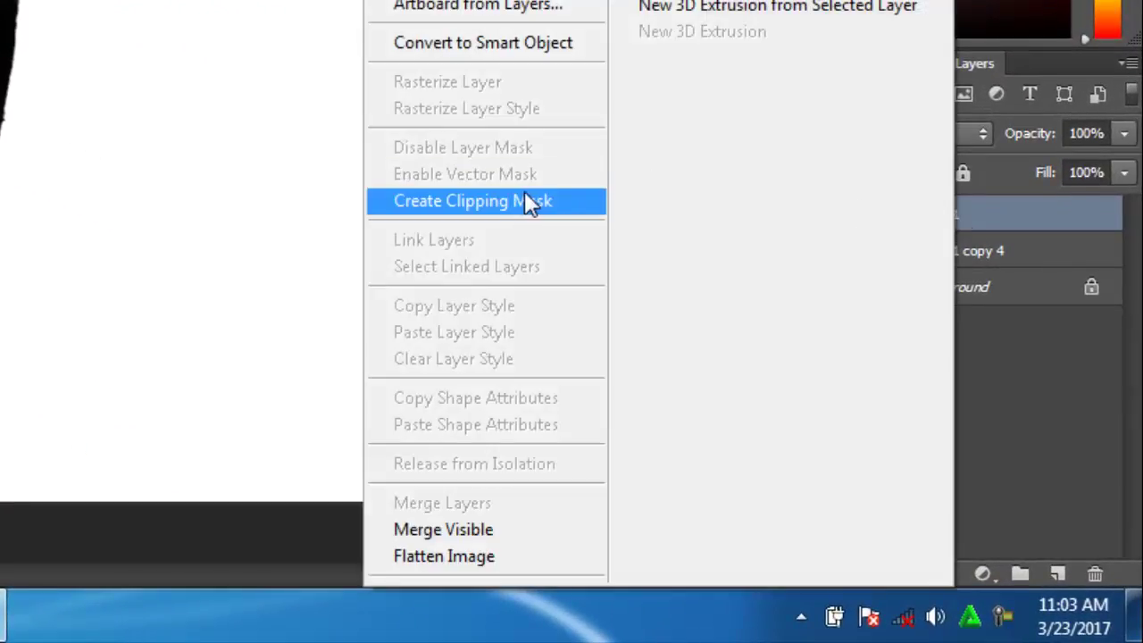
click(522, 199)
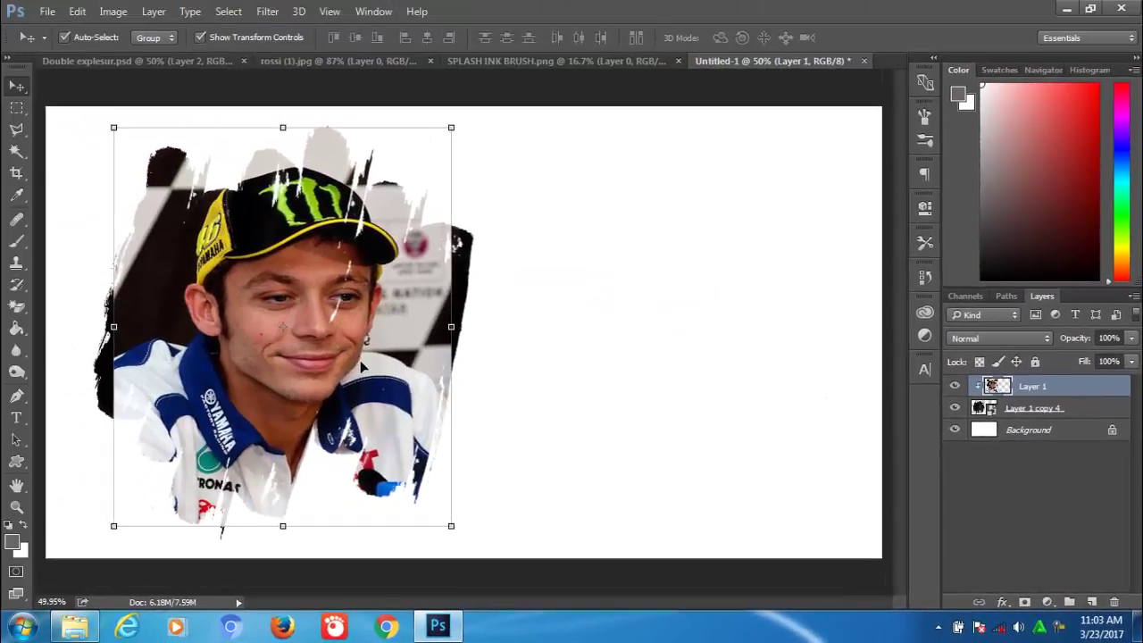
drag(361, 366, 359, 371)
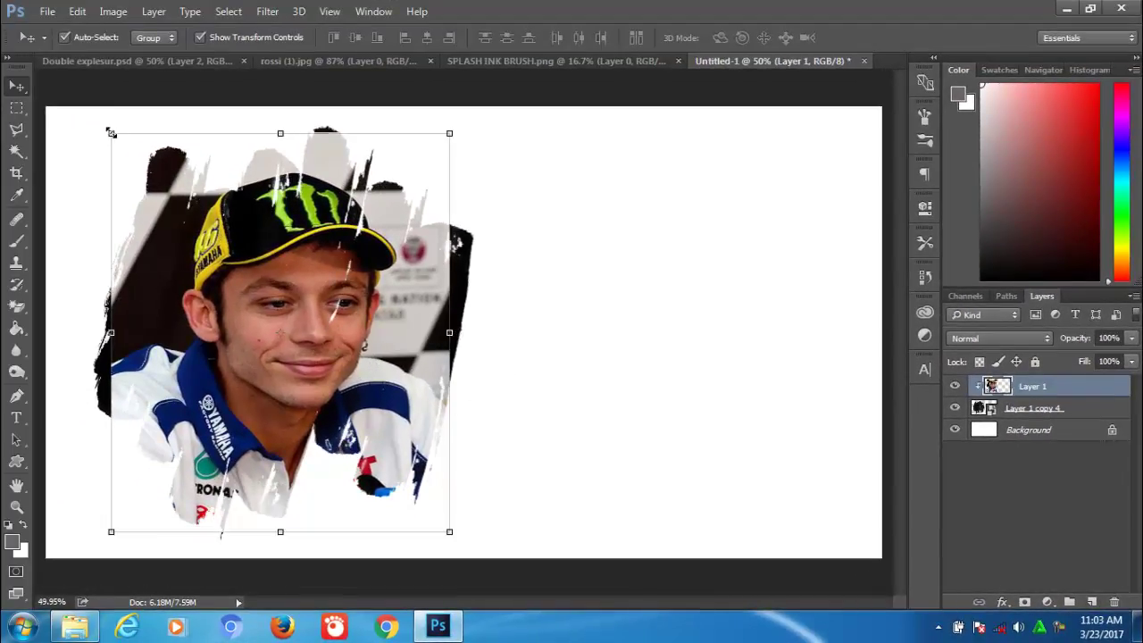
drag(110, 133, 97, 106)
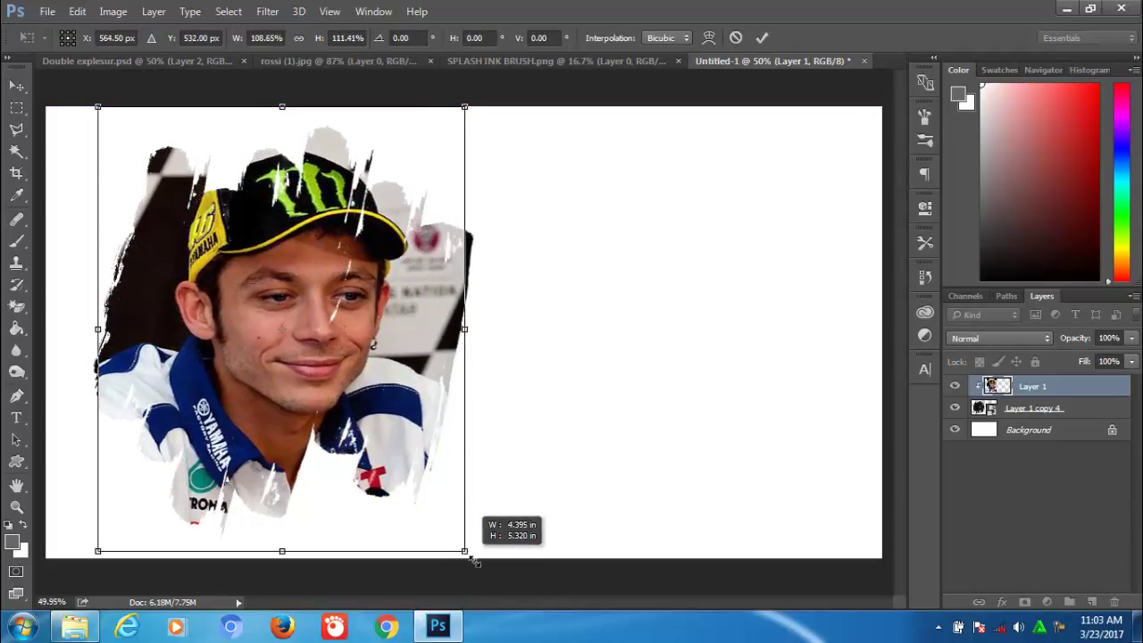
drag(455, 538, 475, 563)
click(759, 37)
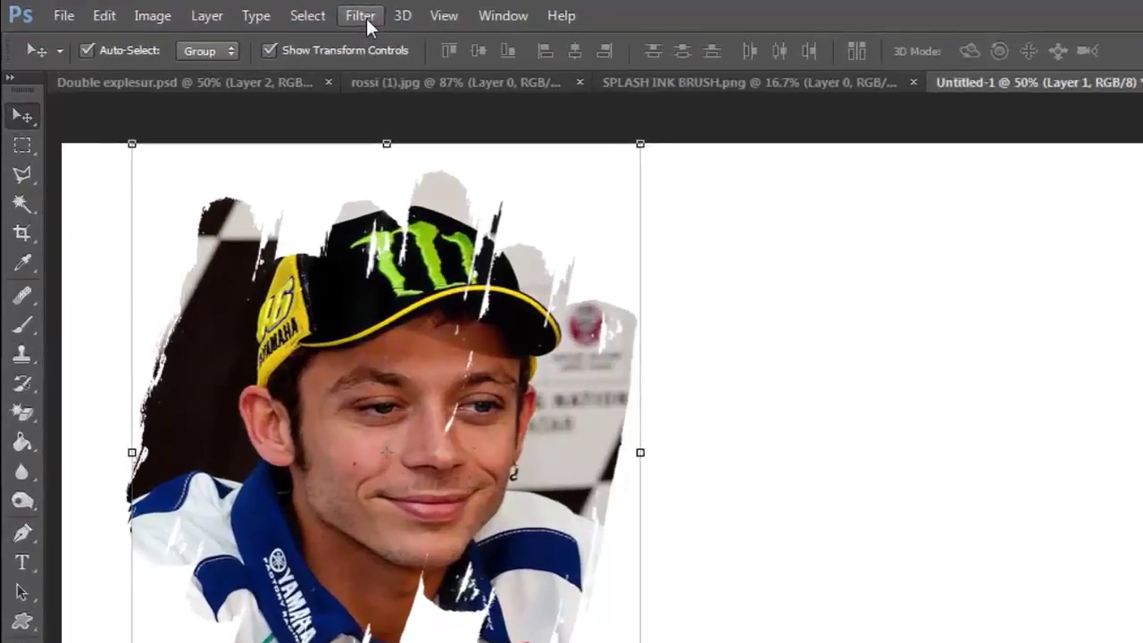
Apply the Filter Gallery's Dark Strokes to the portrait with Balance 4, Black 6, White 2
click(267, 11)
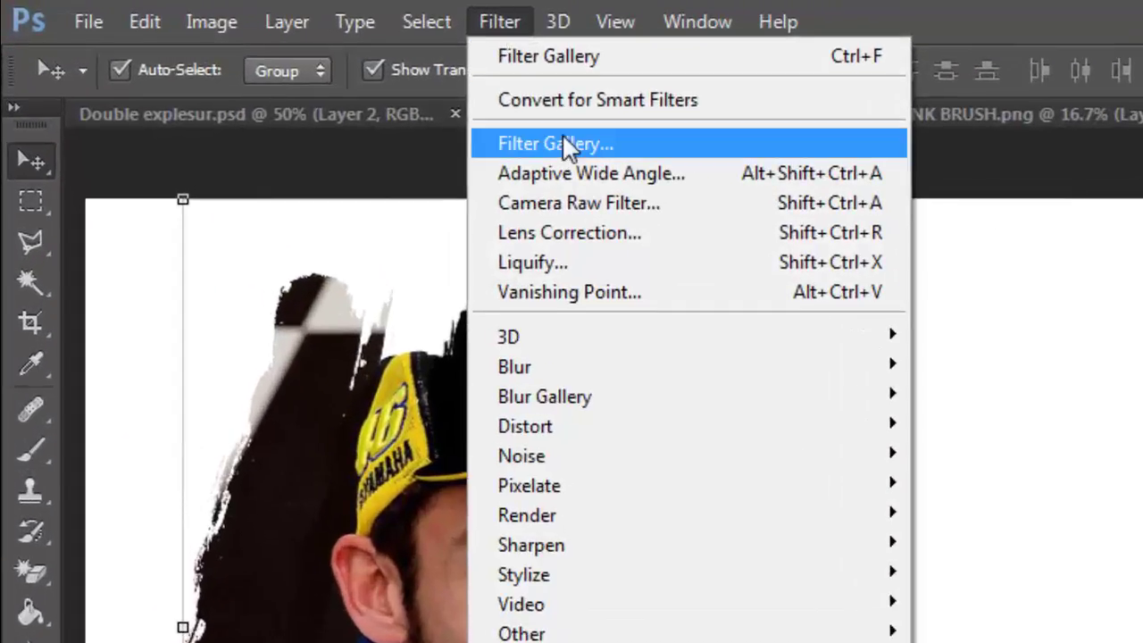
click(302, 75)
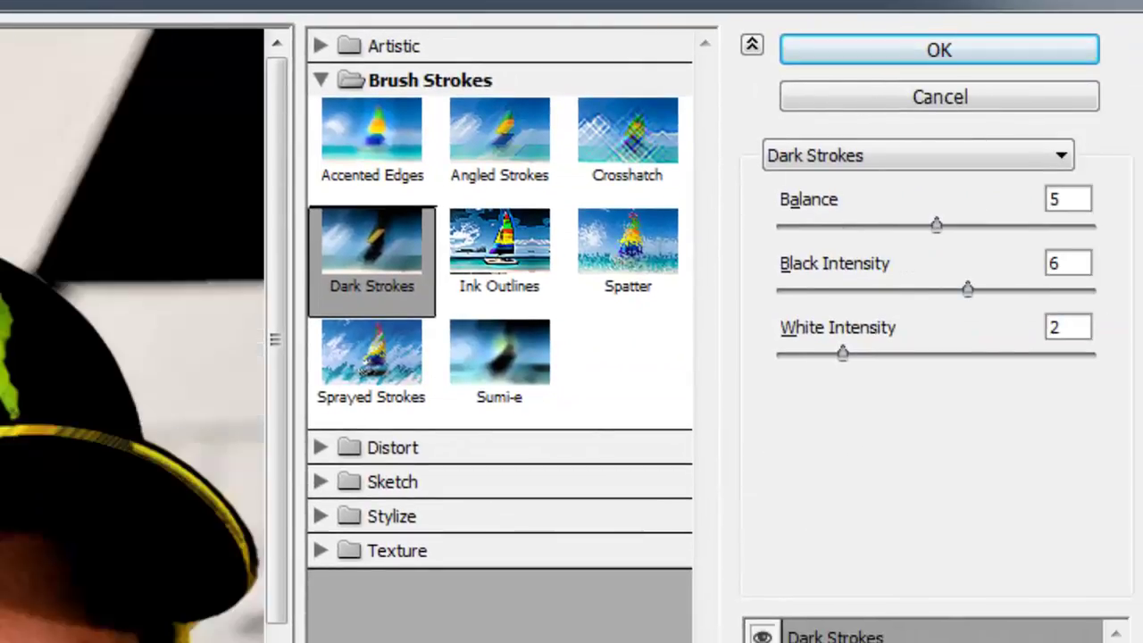
click(502, 252)
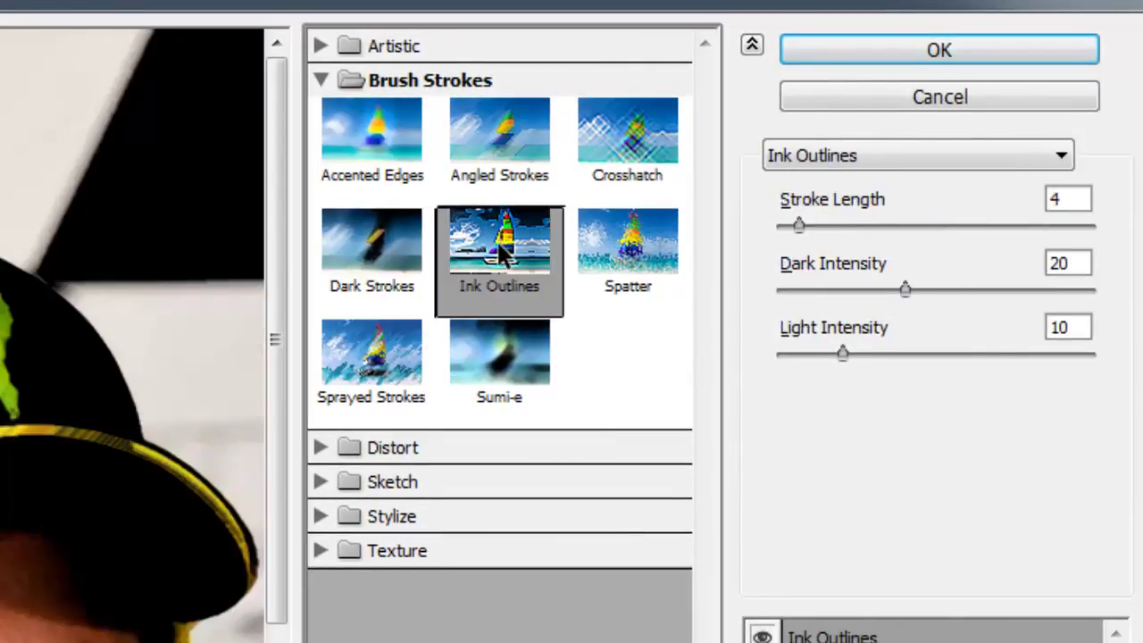
click(405, 157)
click(373, 263)
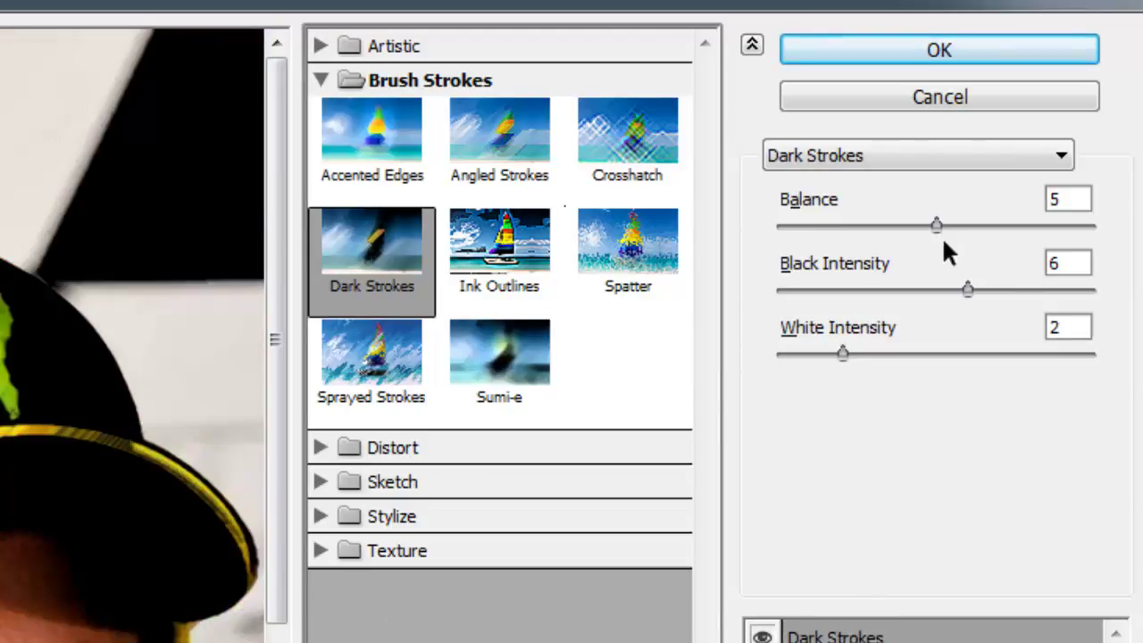
drag(935, 225, 901, 223)
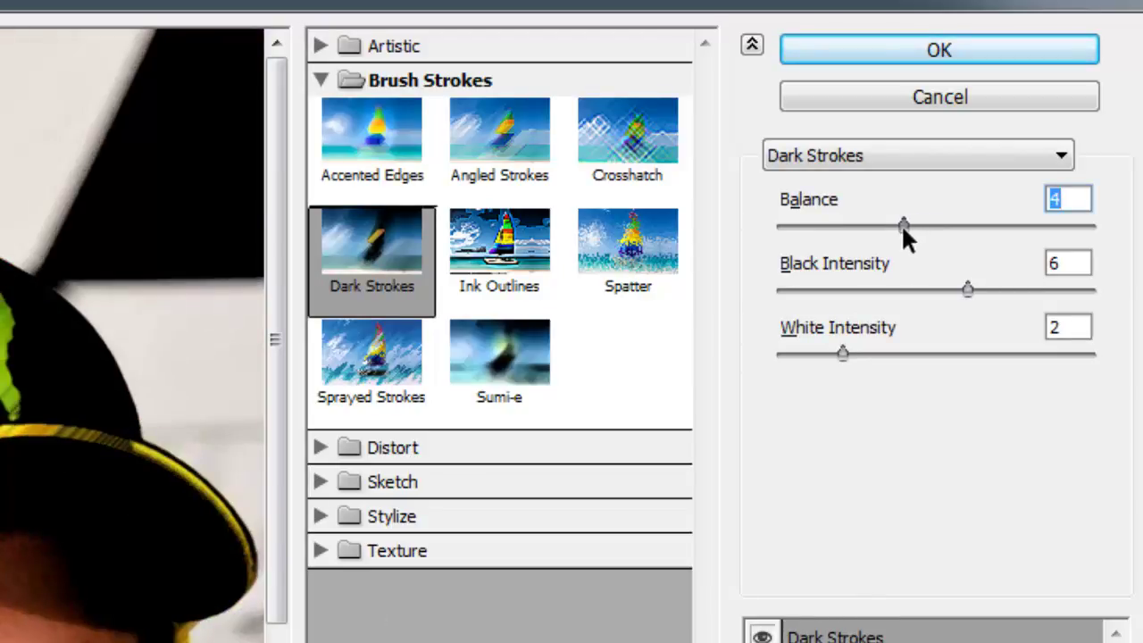
click(984, 44)
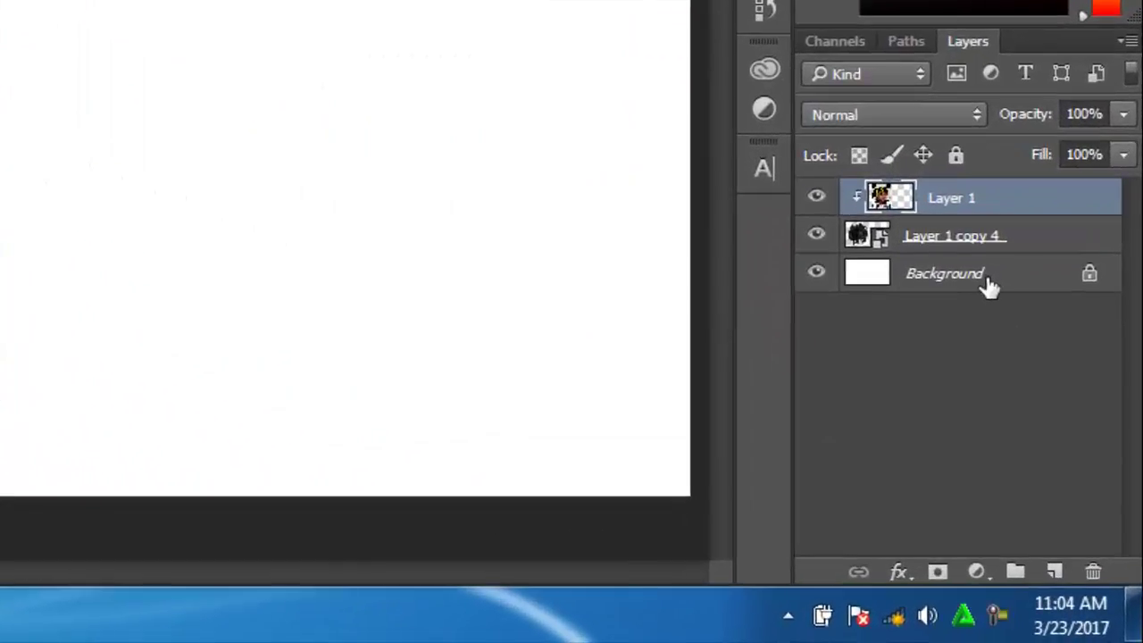
Add a red #f53e3e Solid Color fill layer above the Background
click(1043, 430)
click(1048, 602)
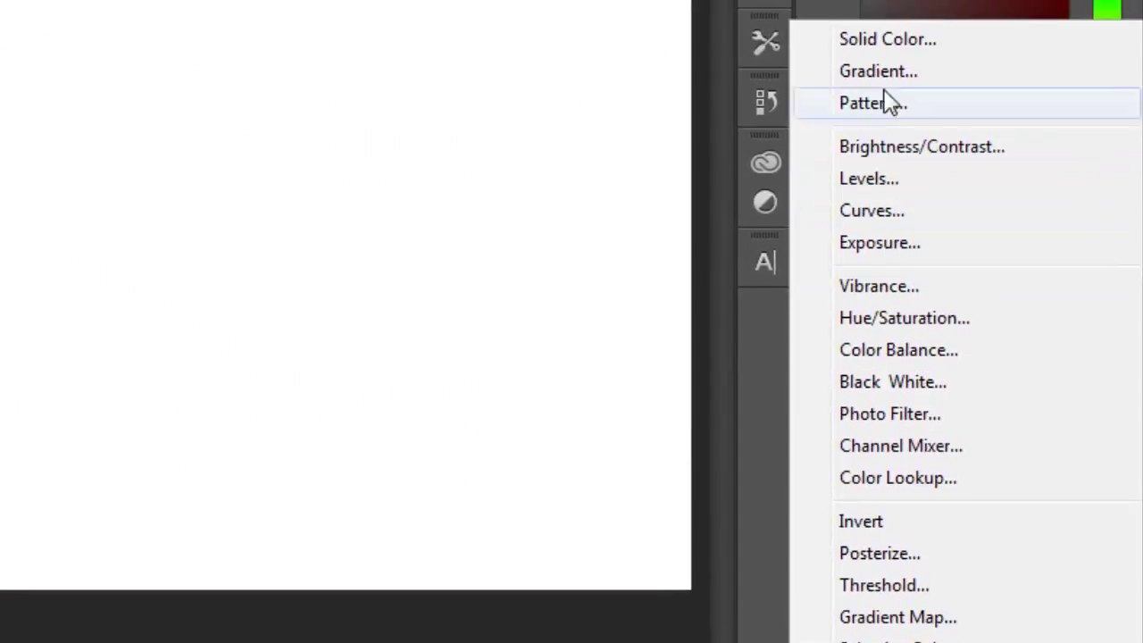
click(863, 40)
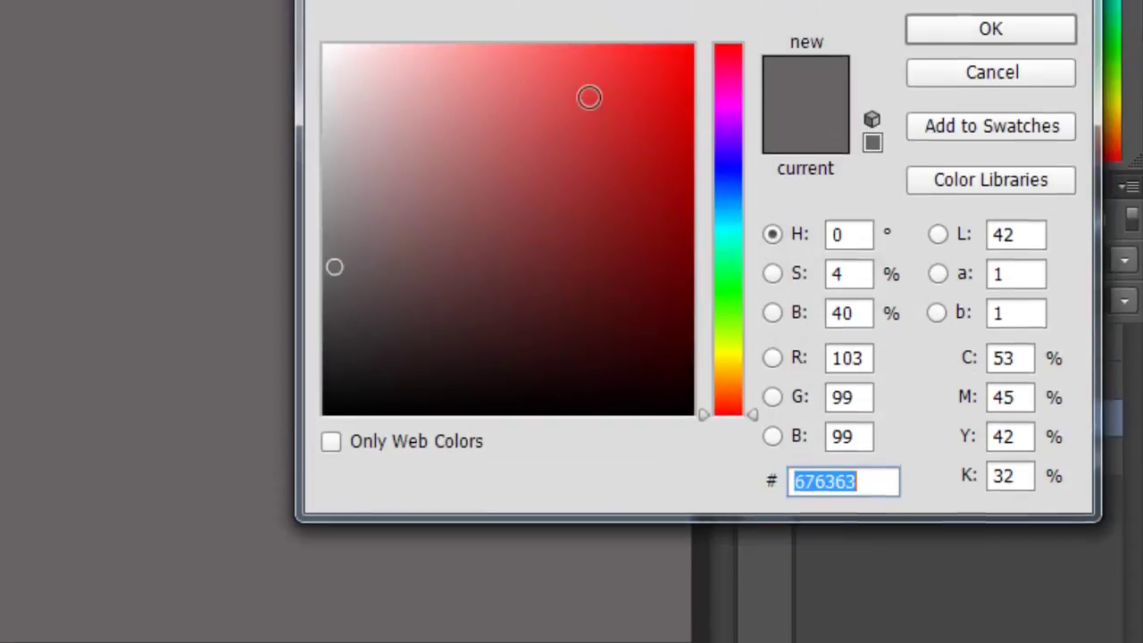
drag(589, 96, 596, 107)
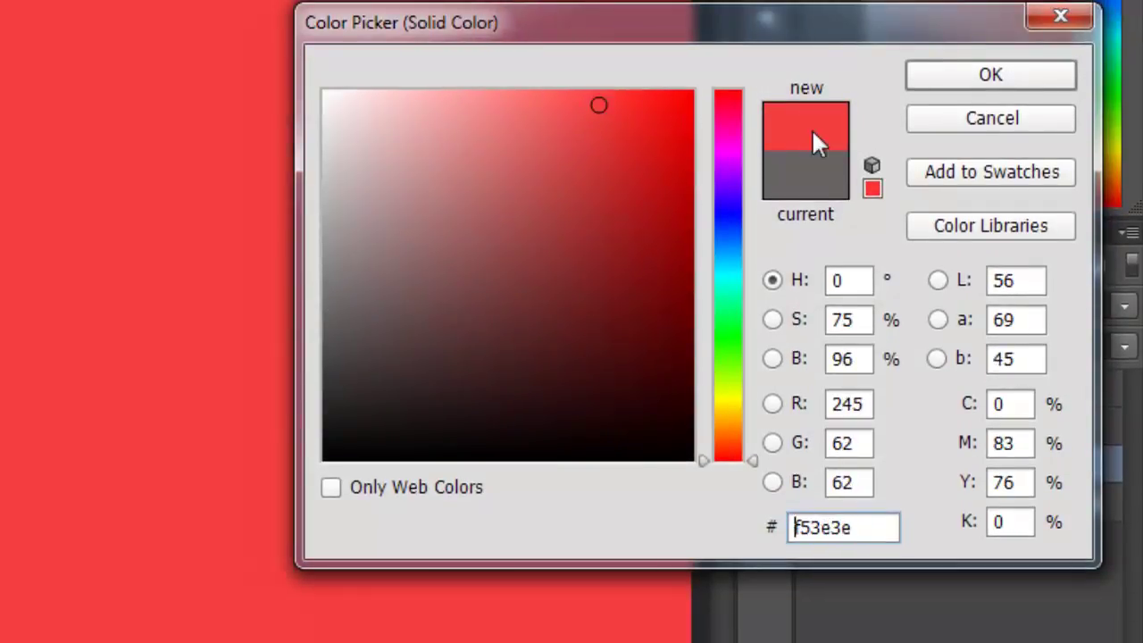
click(933, 78)
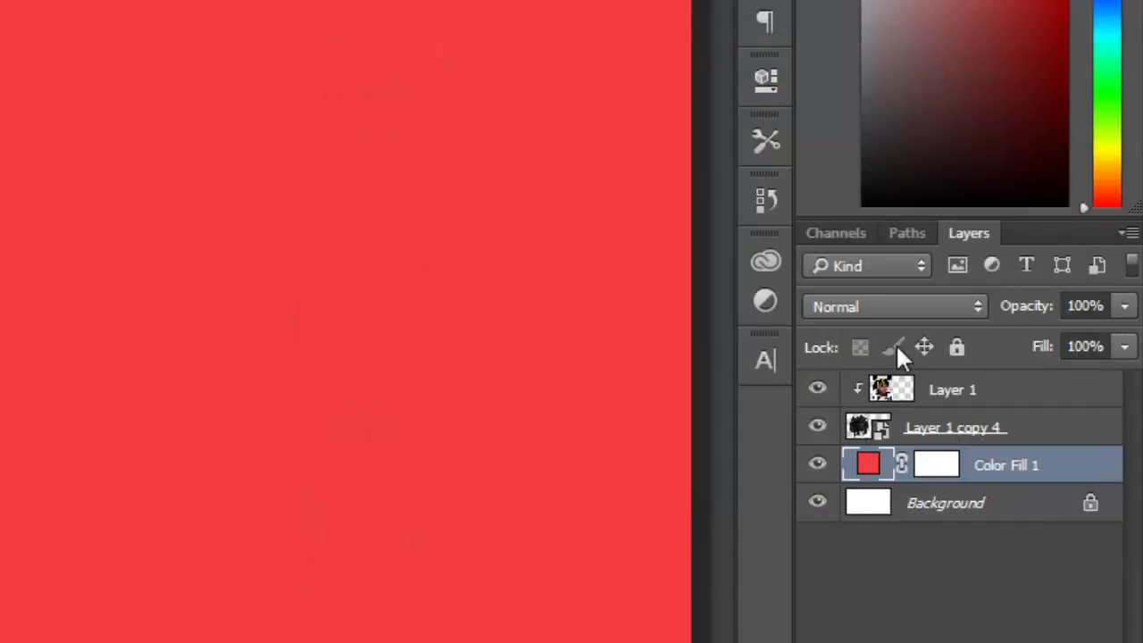
Add an empty Layer 2 above the portrait layer
click(1000, 390)
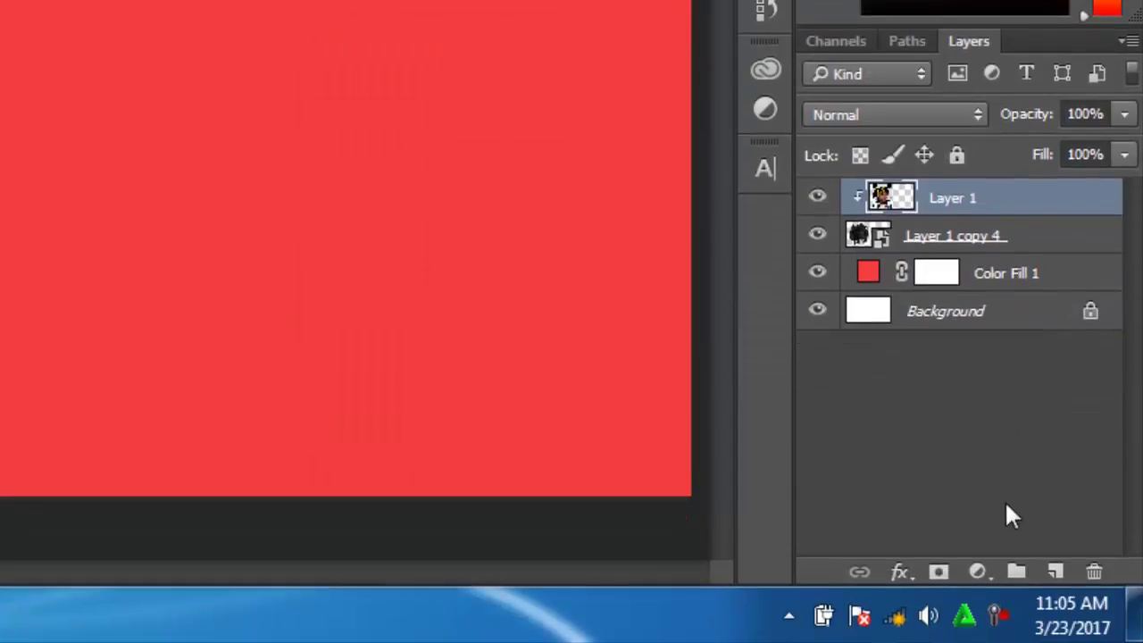
click(977, 571)
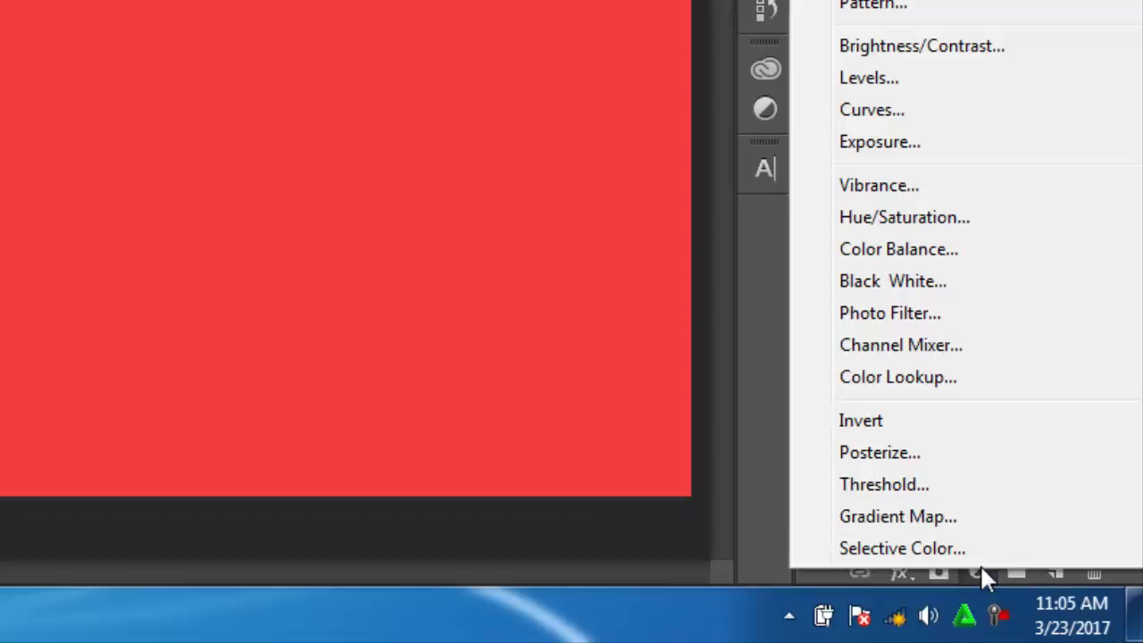
click(773, 463)
click(1056, 576)
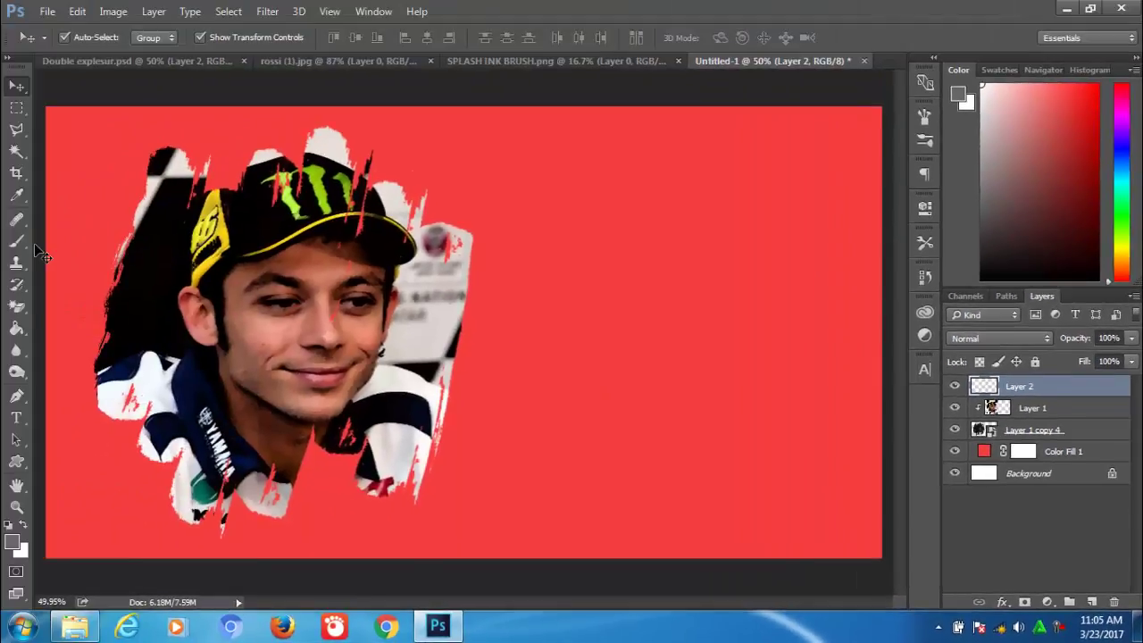
Type VELENTINO in white Intro Cond Light right of the portrait
click(15, 417)
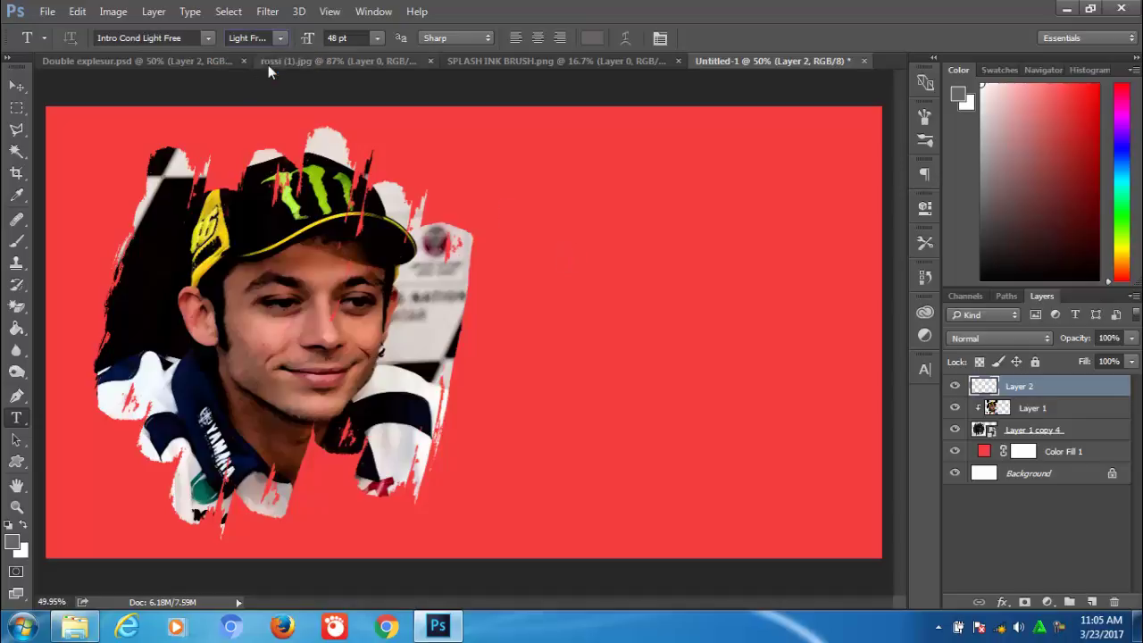
click(530, 236)
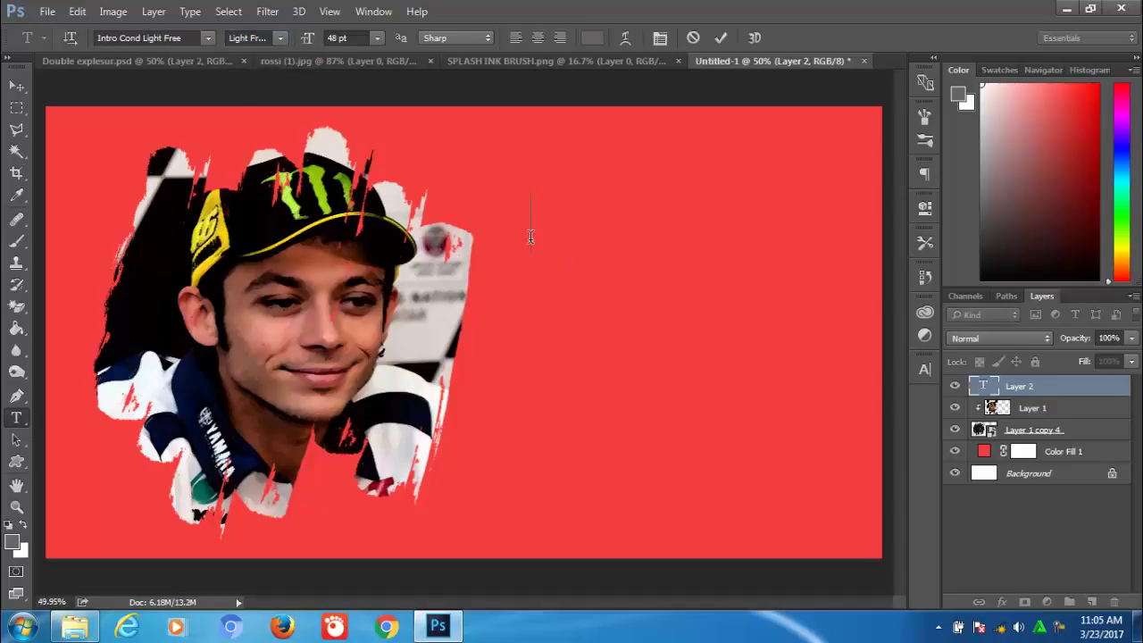
text(VELENTINO)
click(720, 37)
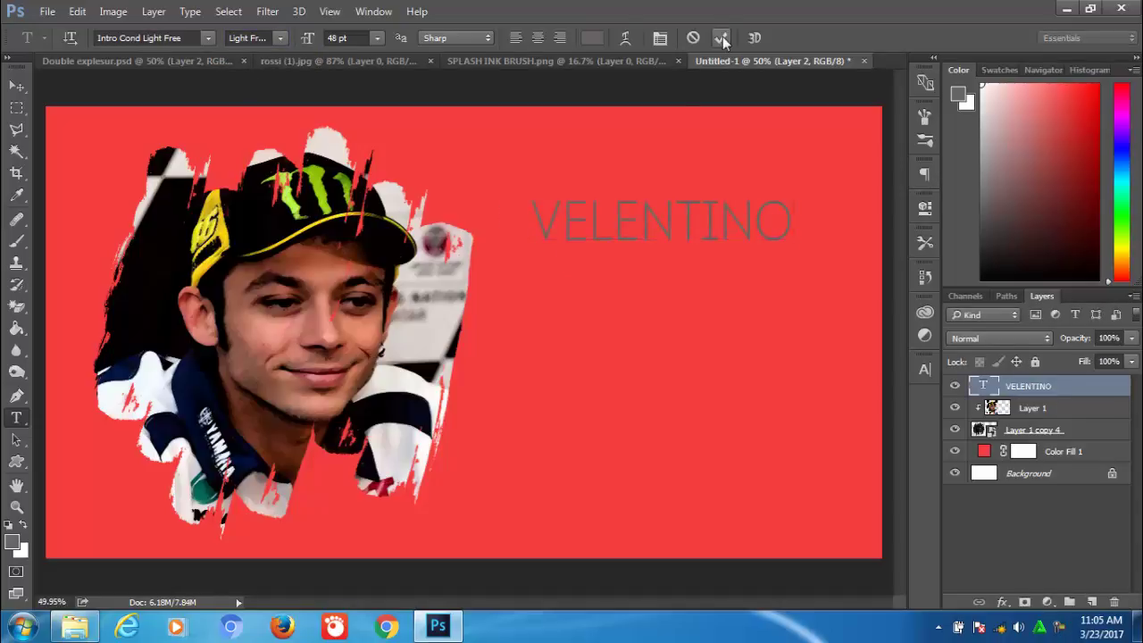
click(591, 37)
click(676, 219)
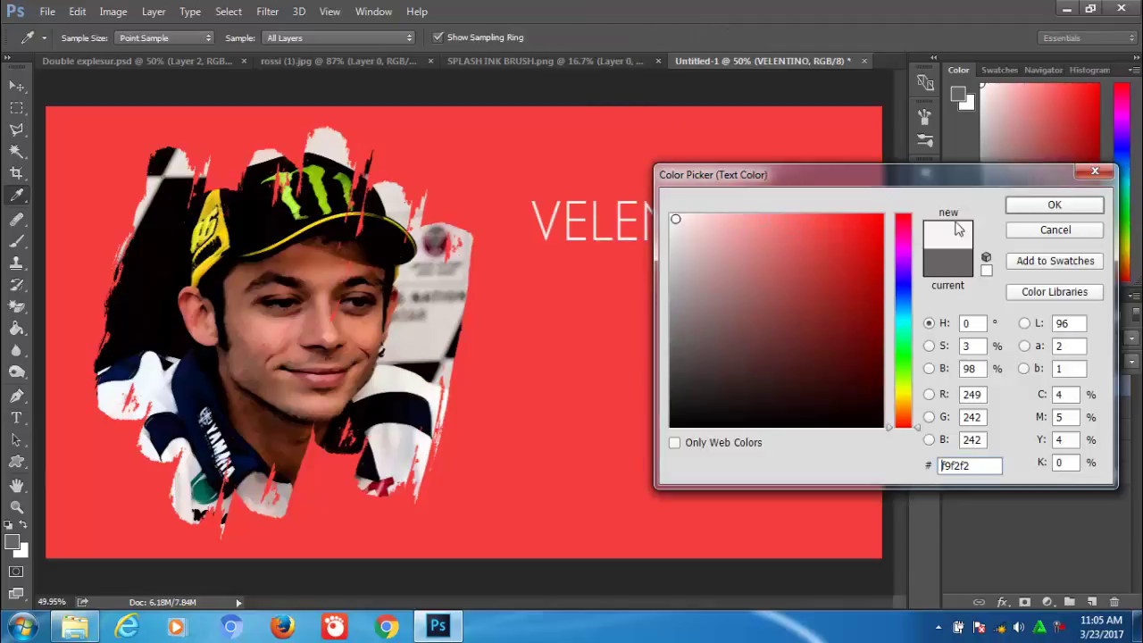
click(1055, 205)
Type ROSSI in white Intro Cond Black beneath VELENTINO
click(1090, 602)
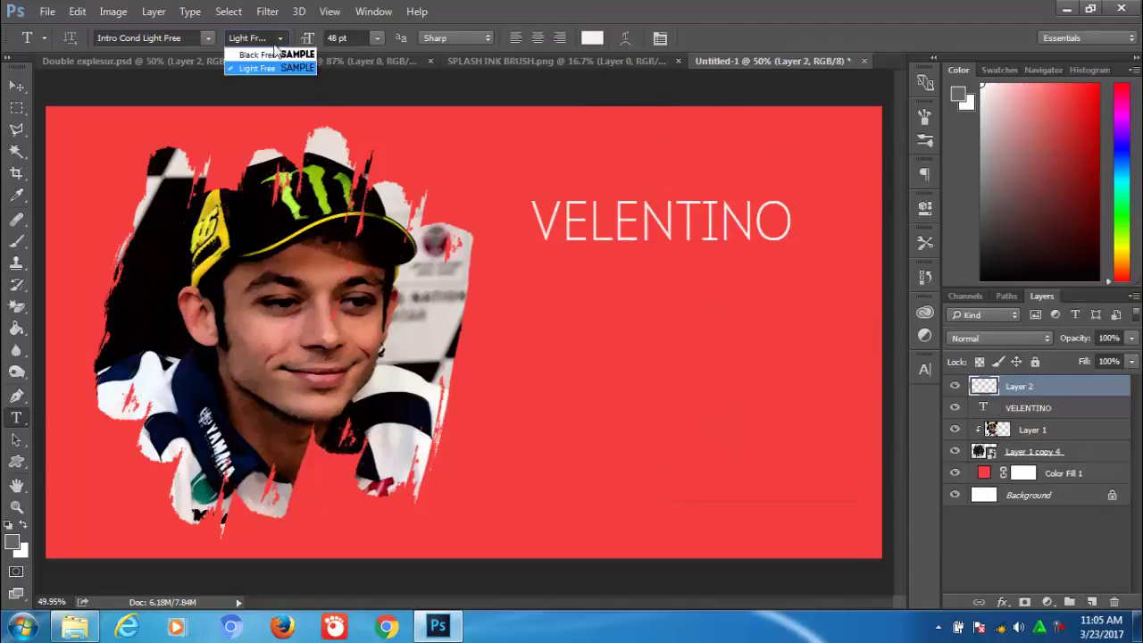
click(554, 268)
text(RO)
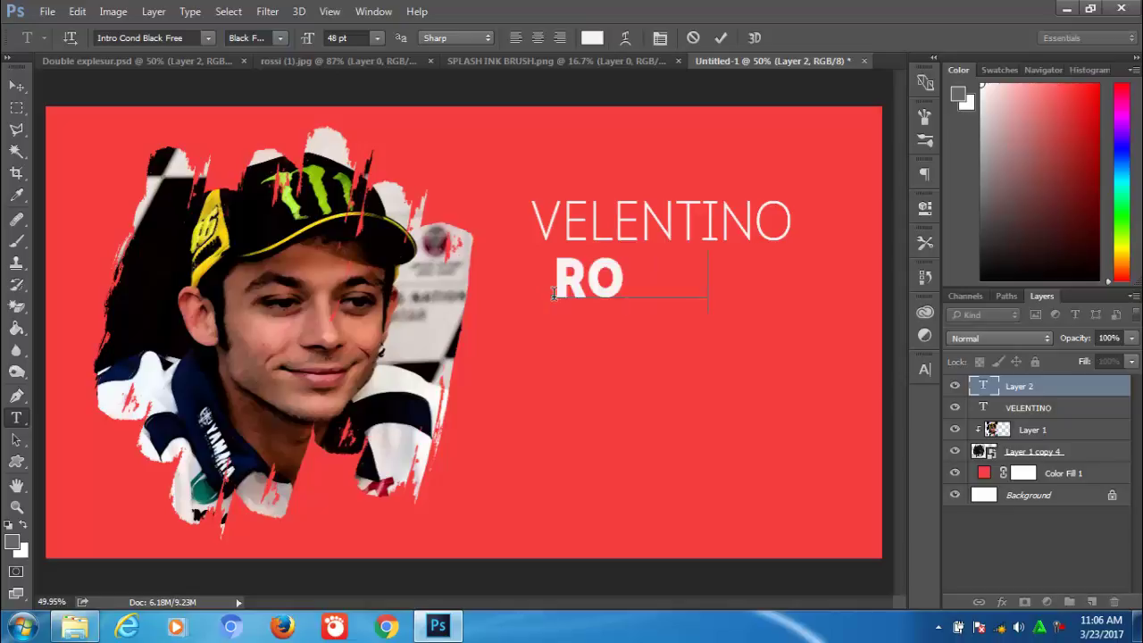
text(SSI)
click(720, 37)
Enlarge and widen the ROSSI text layer, trimming it slightly from the bottom
key(v)
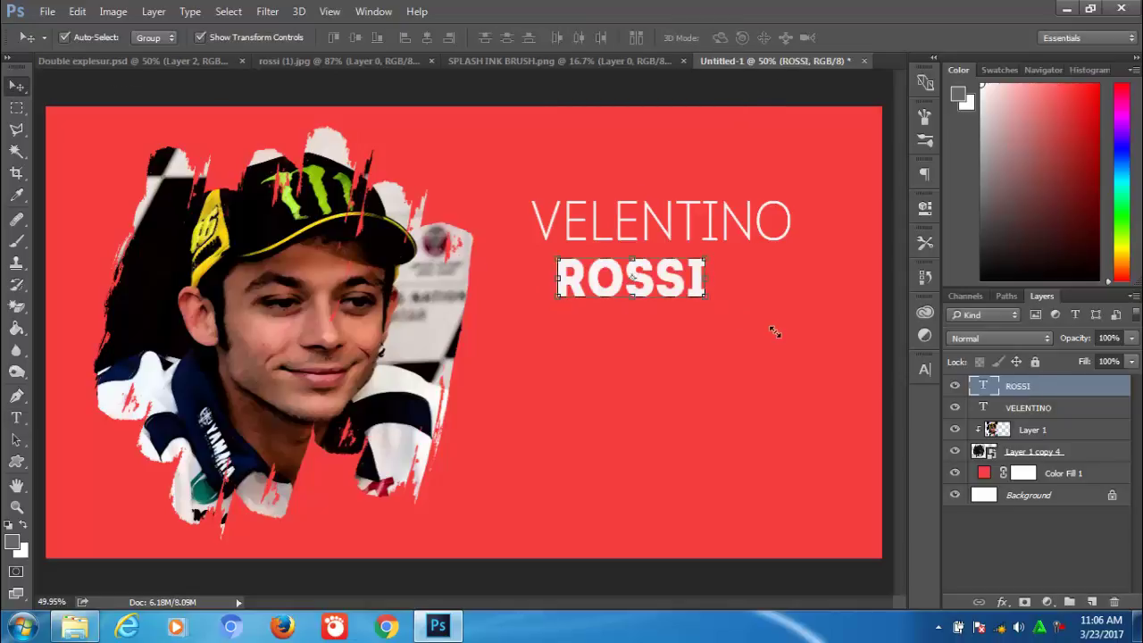
drag(774, 332, 786, 344)
drag(625, 284, 543, 241)
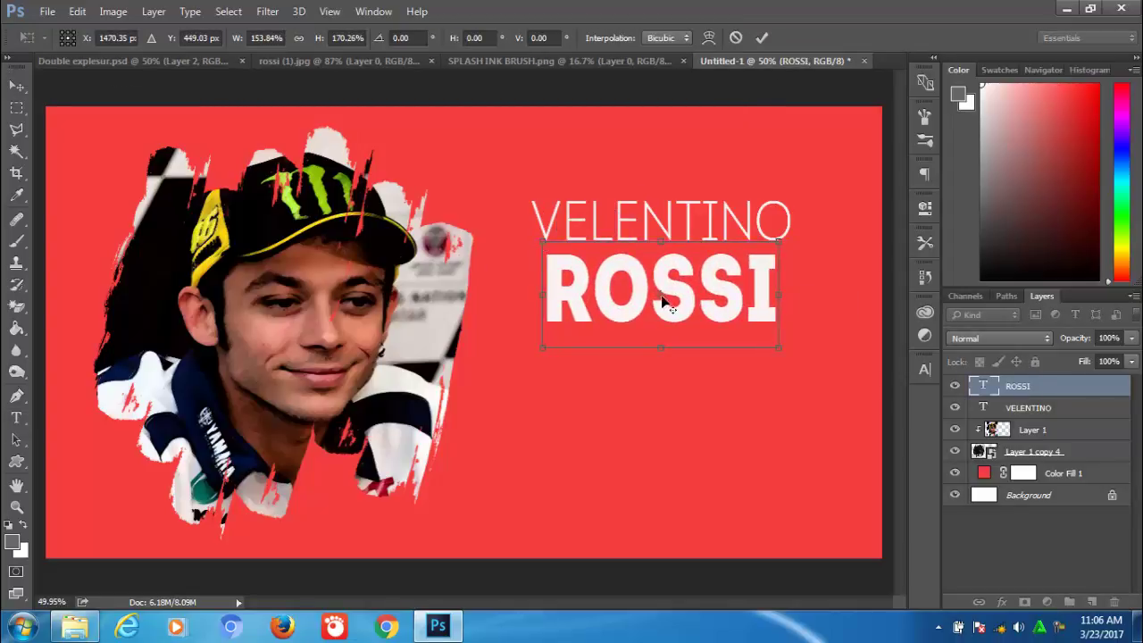
drag(543, 293, 533, 294)
drag(778, 293, 788, 297)
drag(664, 342, 667, 321)
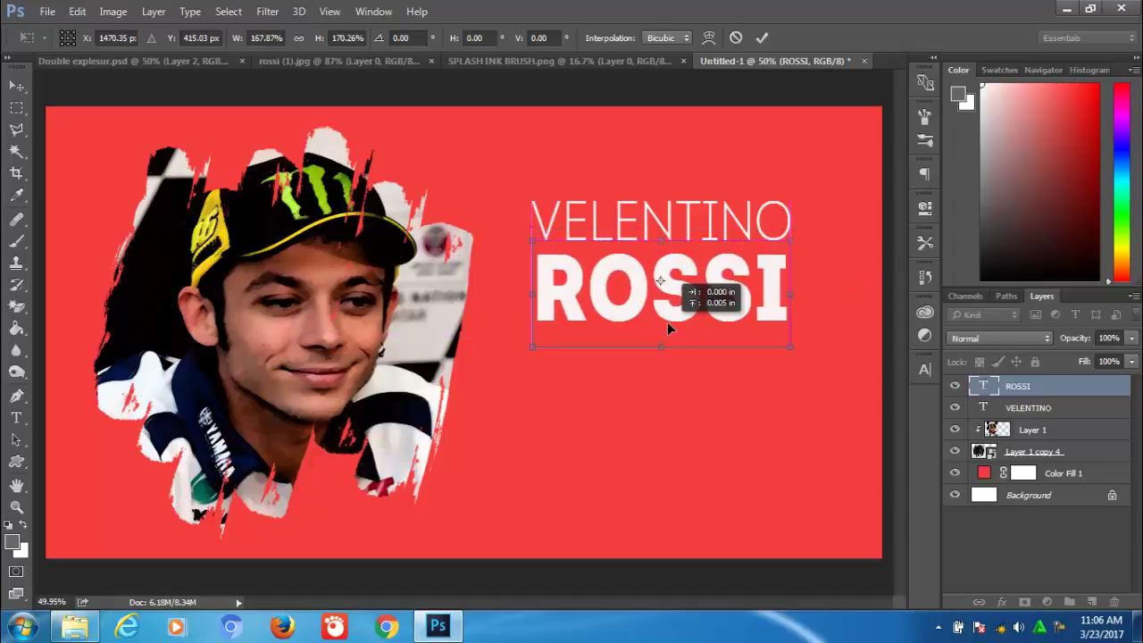
click(761, 37)
Make the VELENTINO text layer taller
click(670, 223)
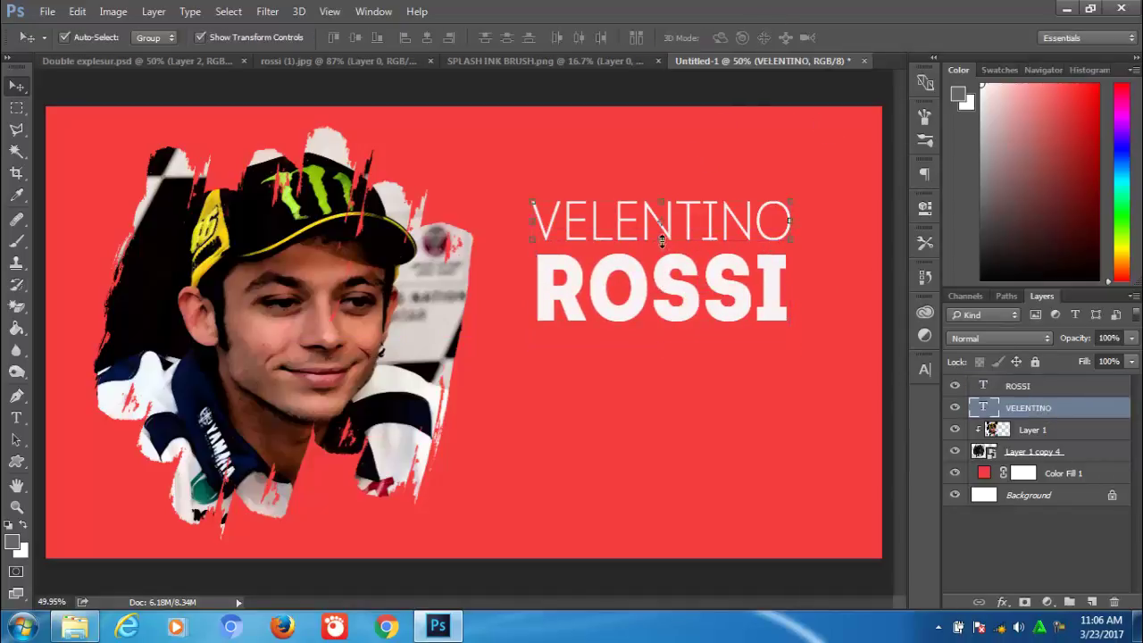
drag(661, 254, 662, 261)
drag(660, 203, 659, 189)
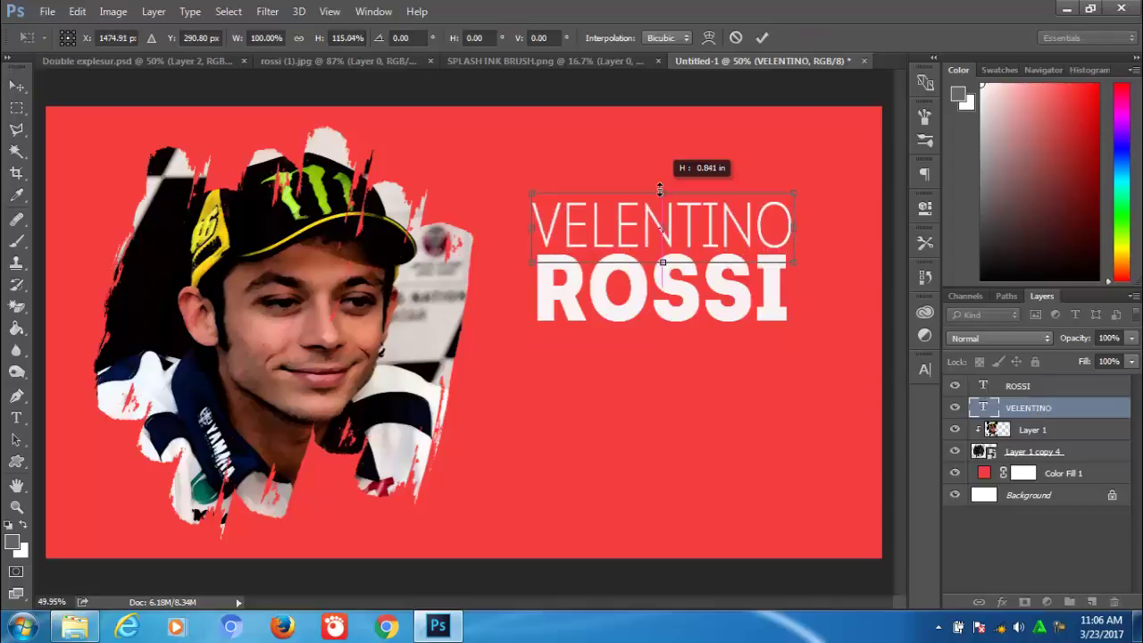
click(760, 38)
Merge the VELENTINO and ROSSI text layers into one layer
shift+click(1051, 386)
right_click(1051, 386)
click(892, 138)
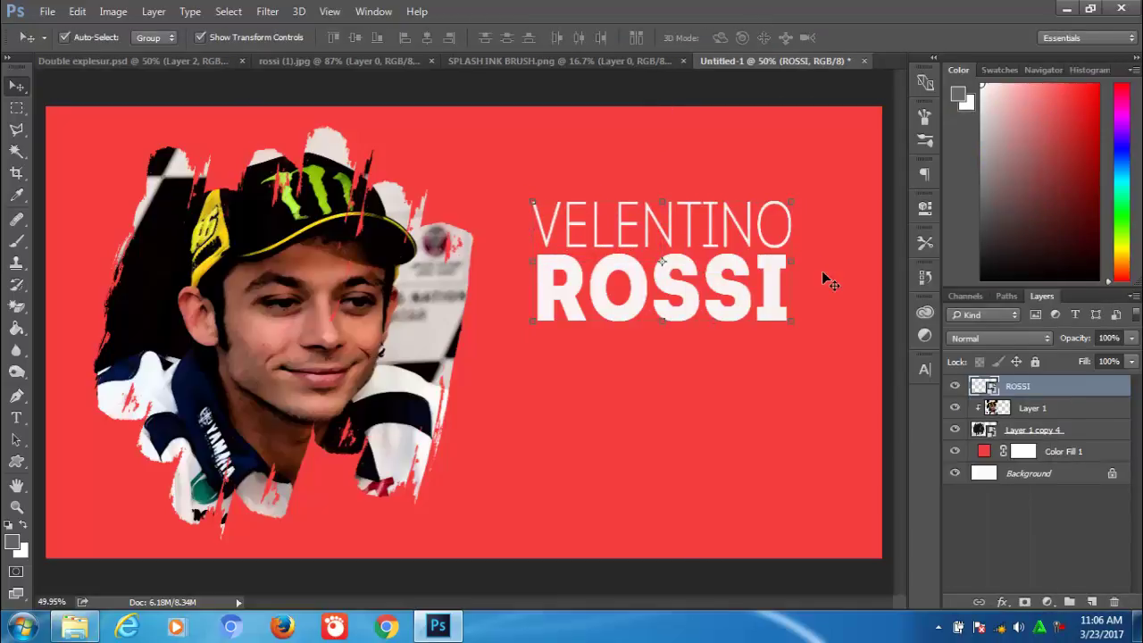
click(685, 256)
Move the merged title lower and stretch it wider beside the portrait
click(1020, 394)
key(ctrl+t)
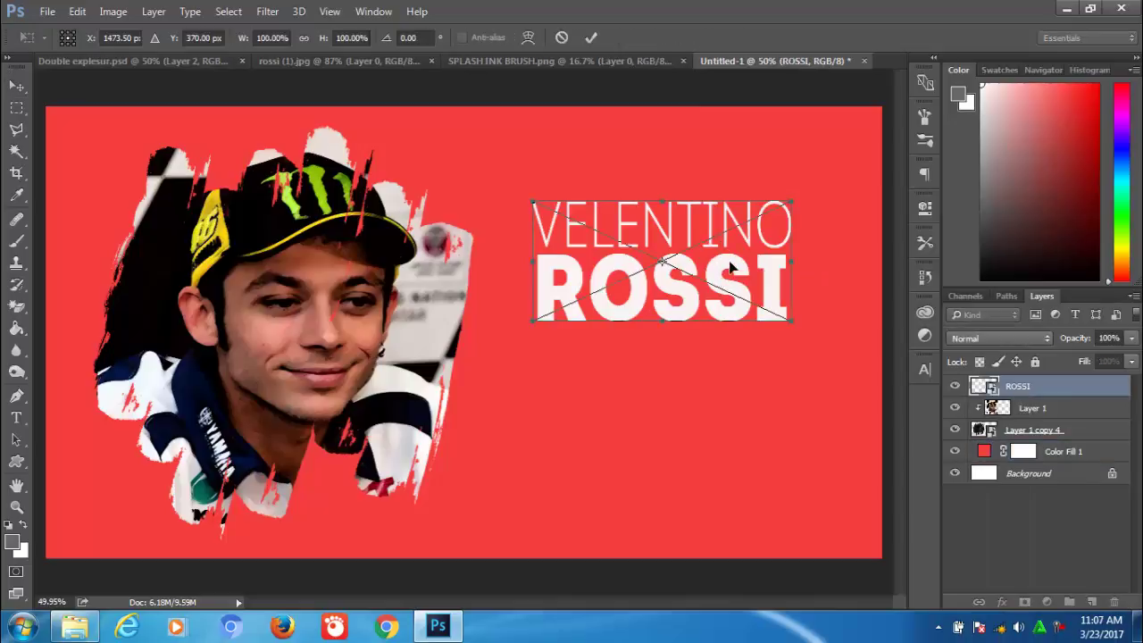
drag(730, 266, 777, 337)
drag(535, 330, 511, 330)
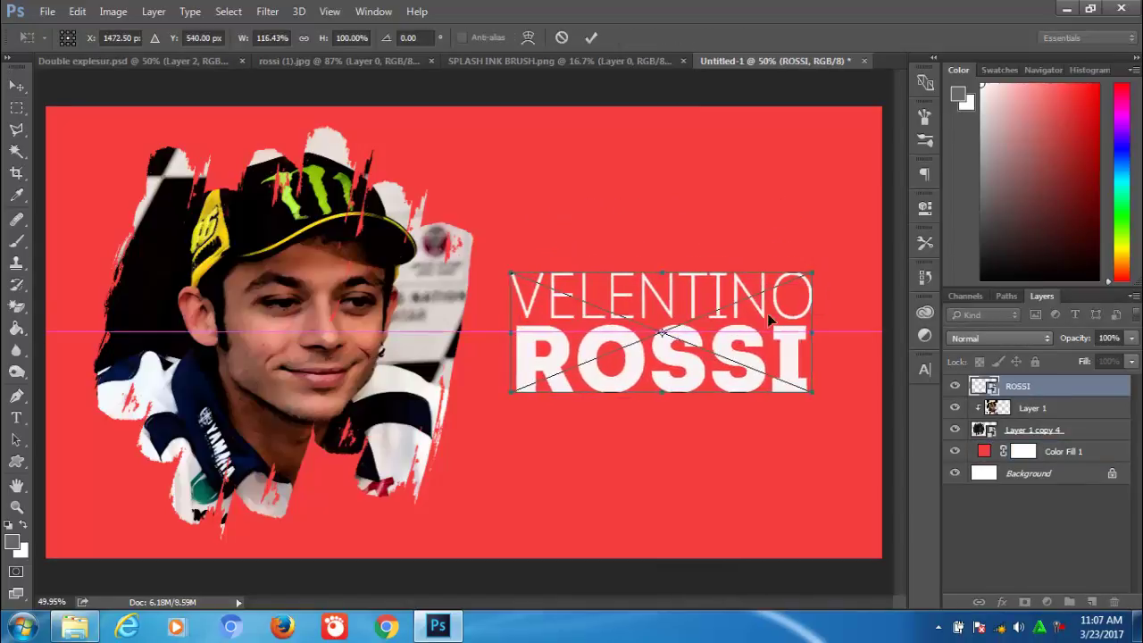
drag(810, 331, 835, 335)
click(590, 37)
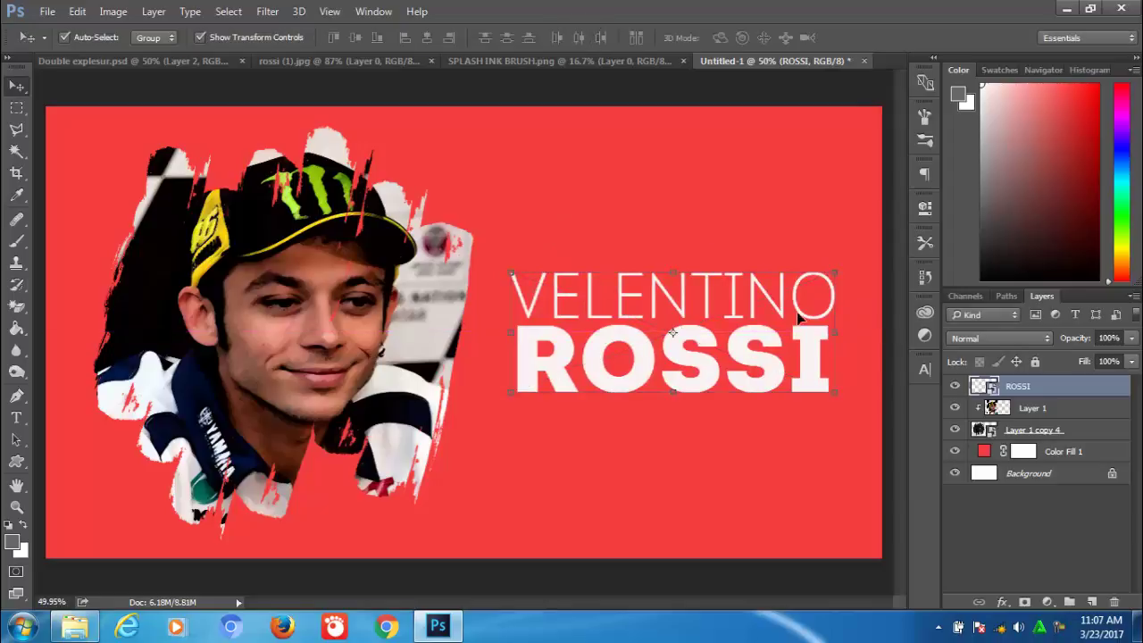
click(1031, 530)
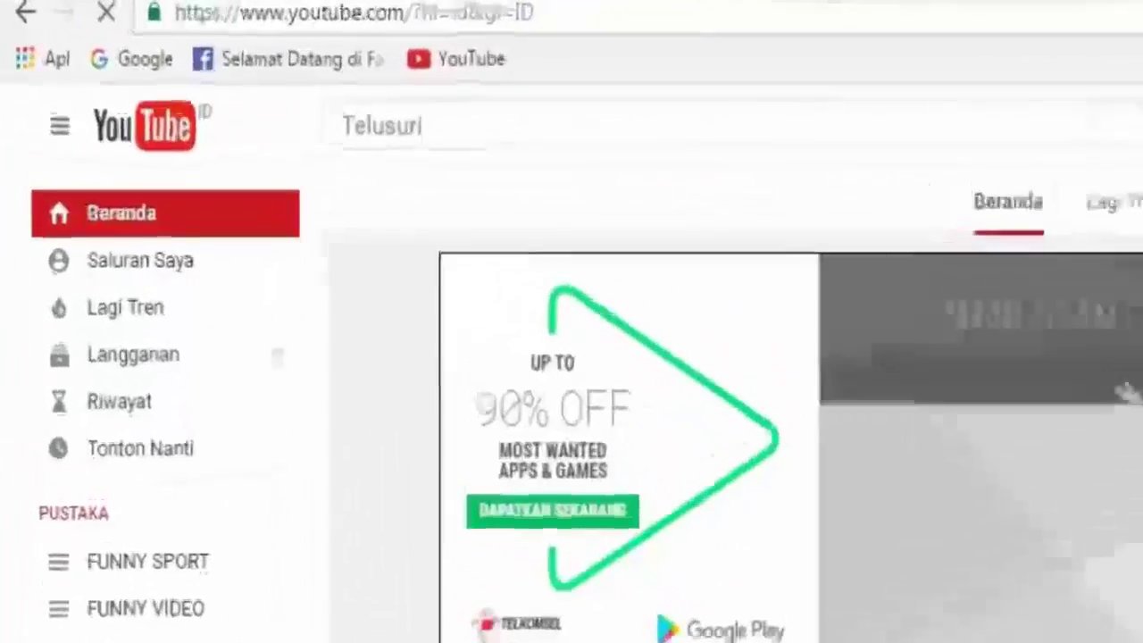
Search YouTube for the tutorial author's channel using the matching suggestion
text(Abu)
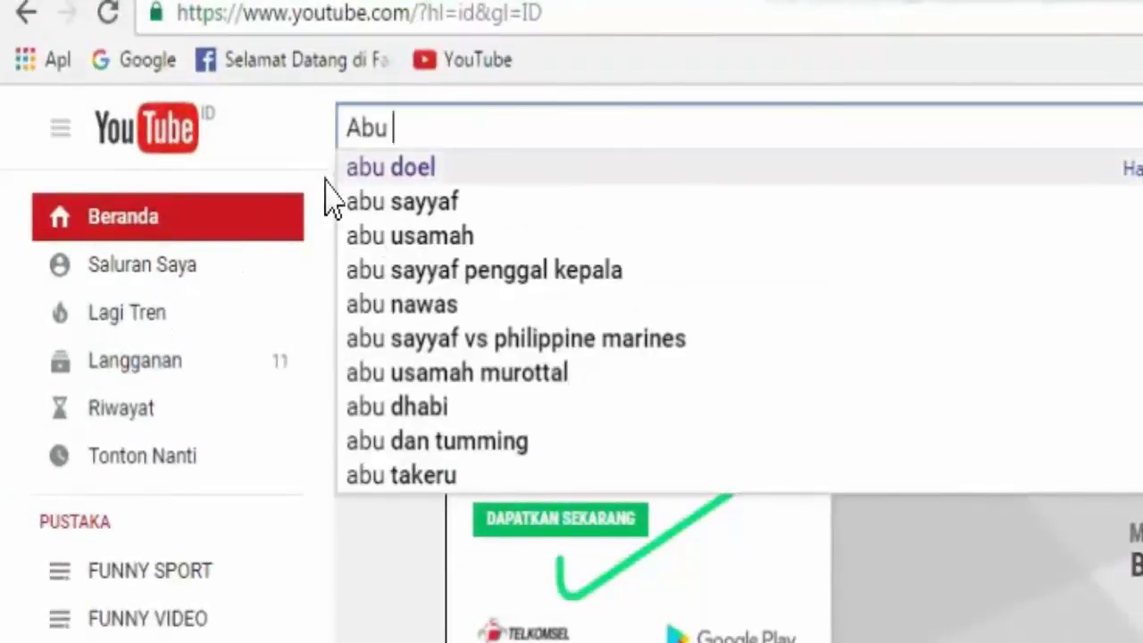
click(391, 167)
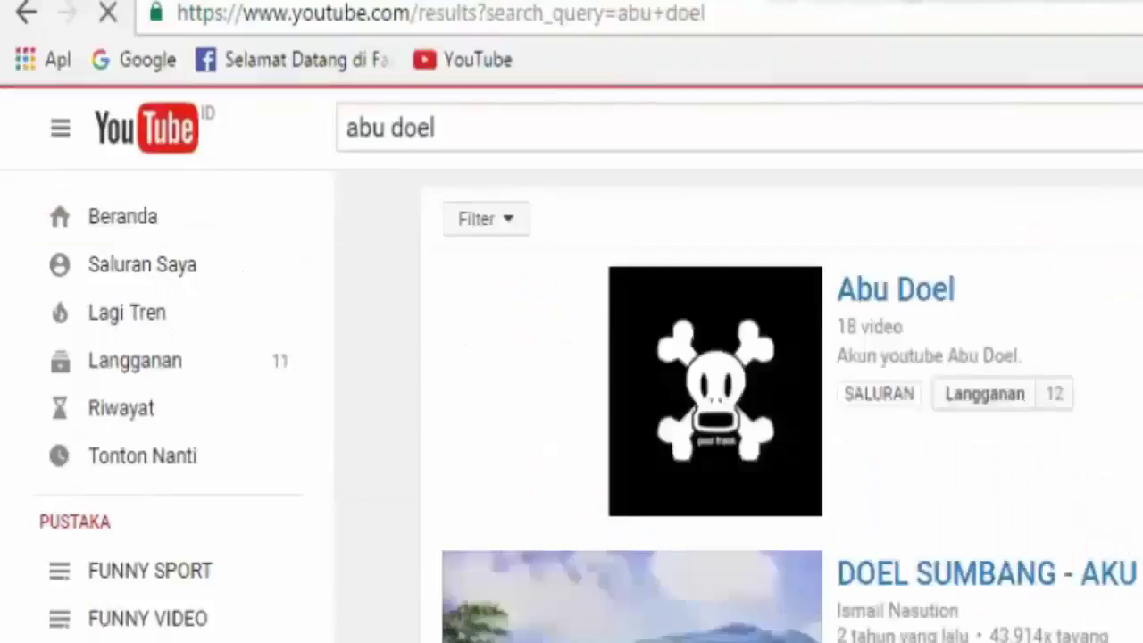